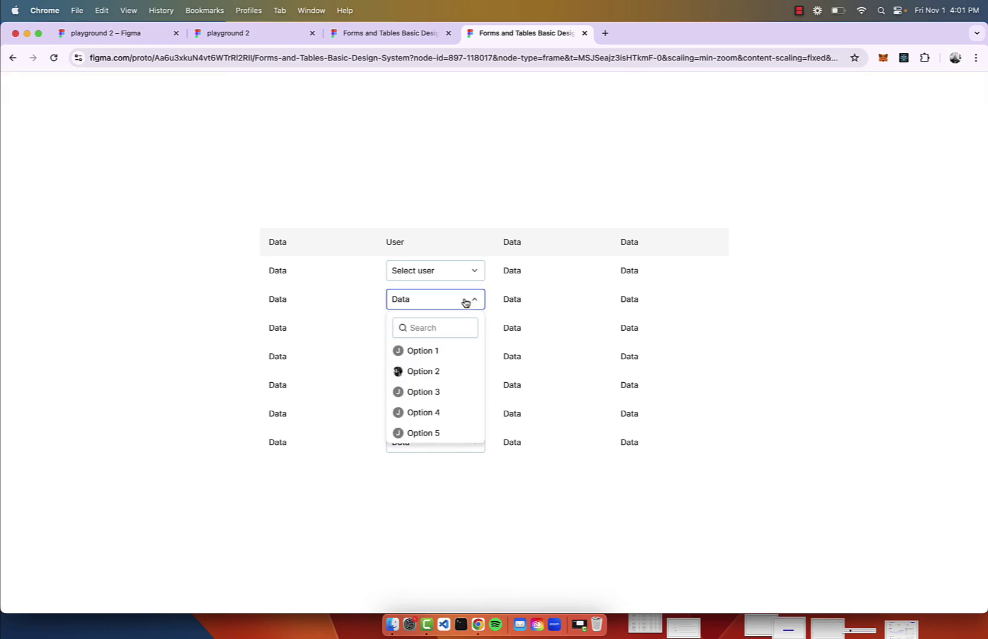
Test the second-row preview dropdown repeatedly, then return to the Forms and Tables design file
click(465, 302)
click(466, 302)
click(466, 302)
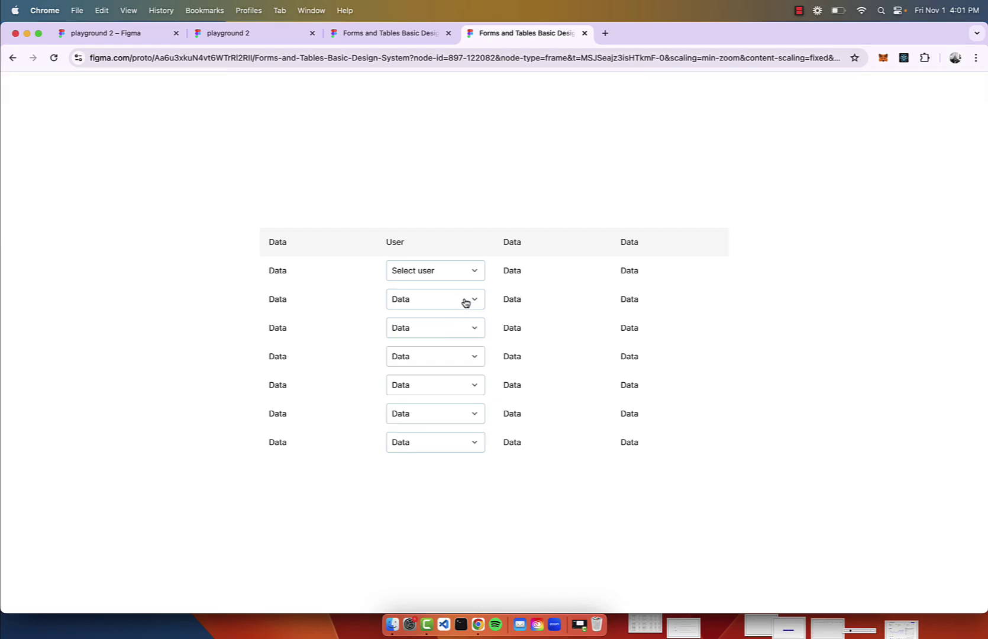
click(466, 303)
click(465, 302)
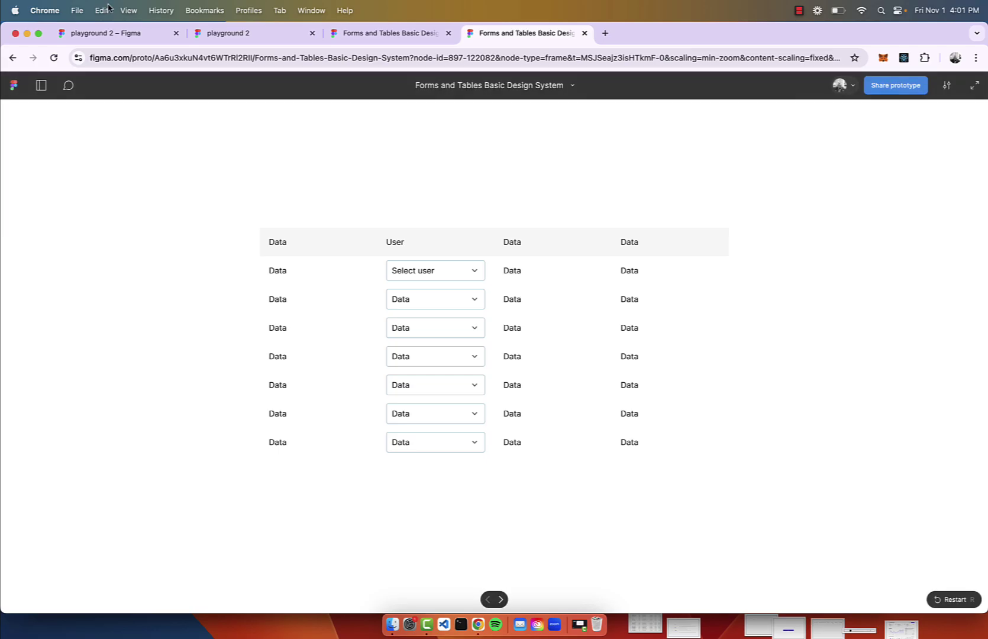
click(401, 33)
Move Frame 22 closer to Frame 21 on the canvas
scroll(400, 275, down, 3)
scroll(404, 277, right, 3)
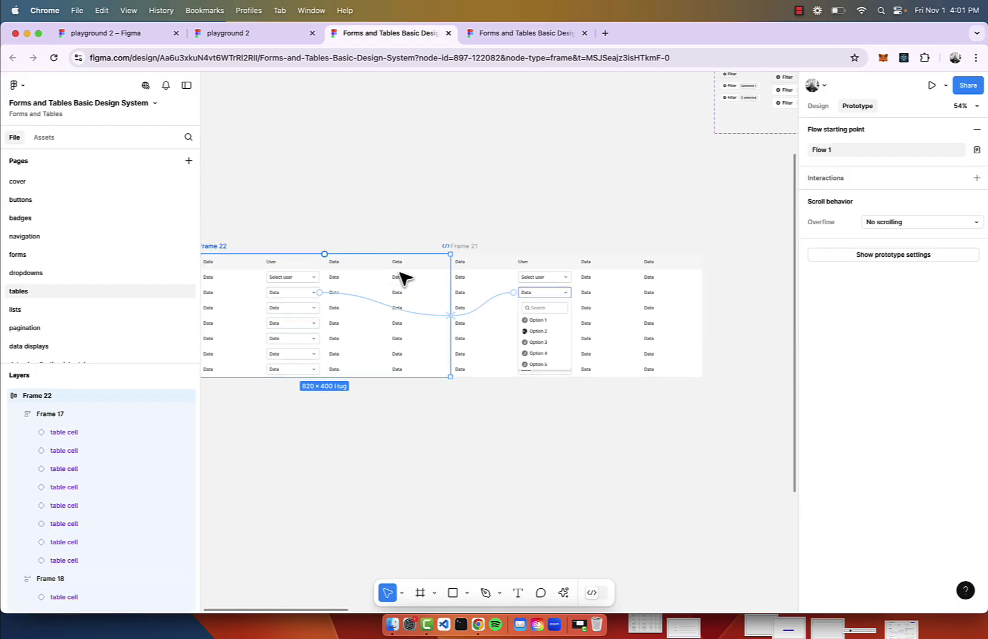
scroll(248, 269, left, 3)
scroll(249, 269, down, 1)
drag(278, 230, 250, 233)
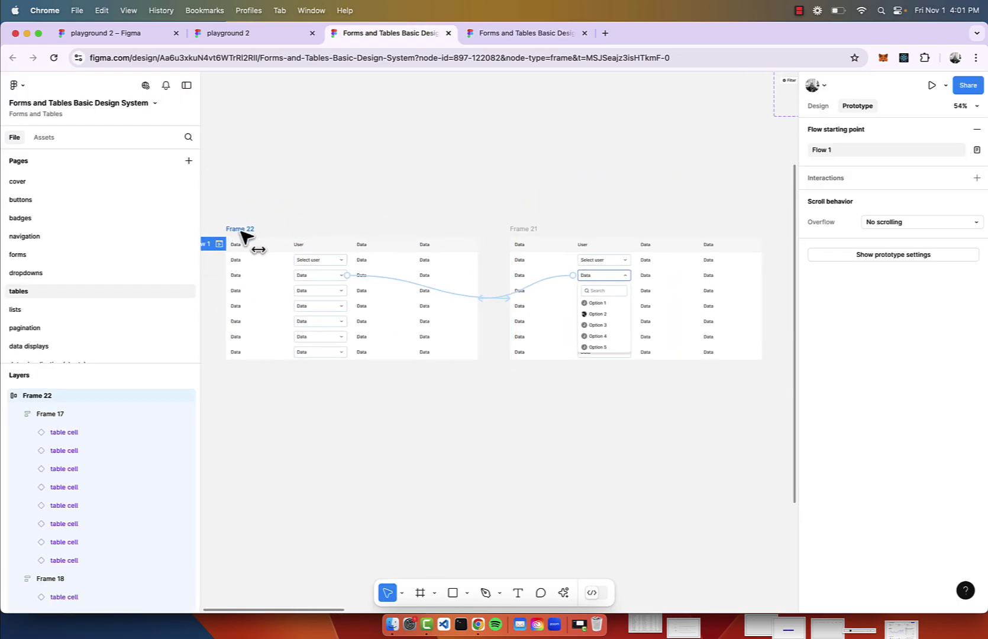
Open the table cell component's details in the local tables assets
scroll(438, 434, down, 3)
click(441, 435)
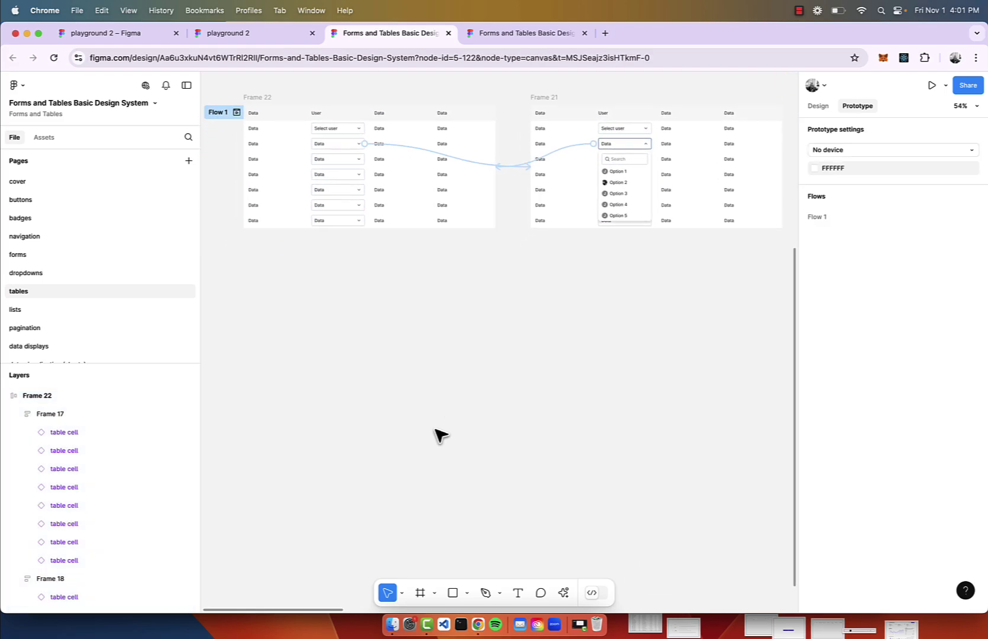
click(44, 137)
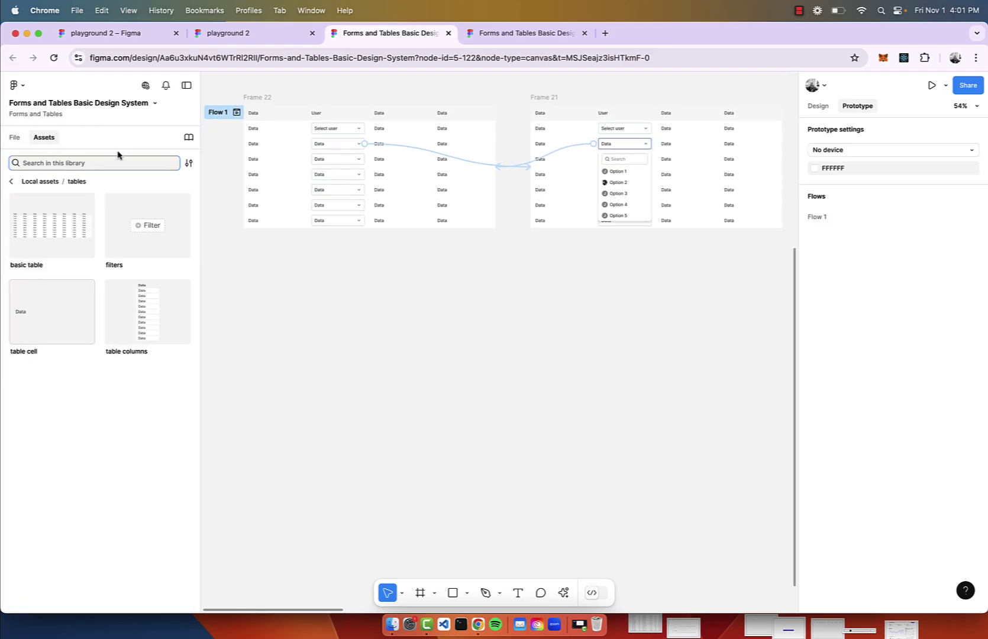
click(51, 336)
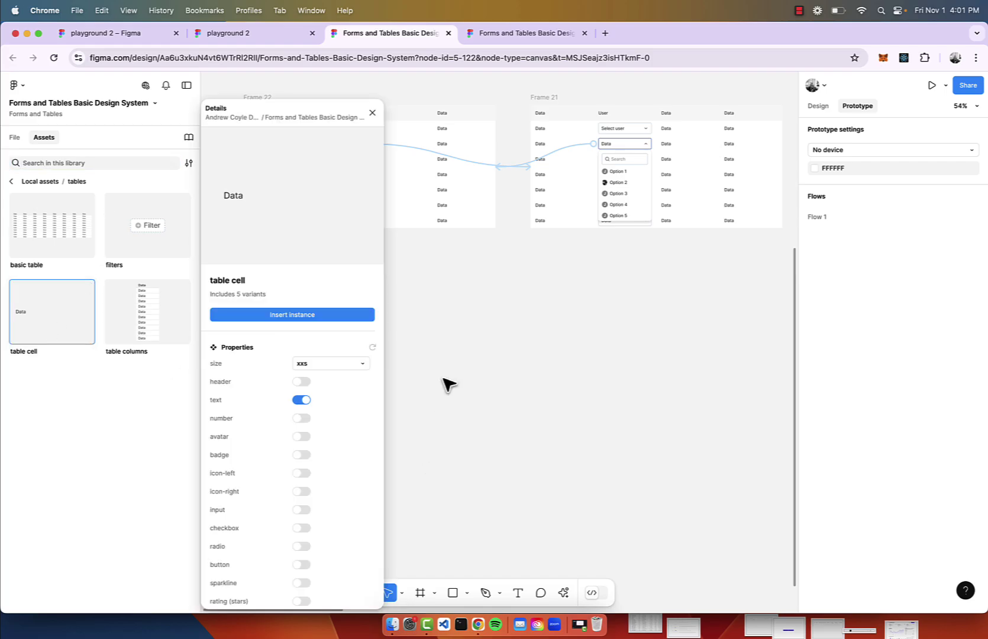
Insert a table cell instance and set its size to md
click(324, 319)
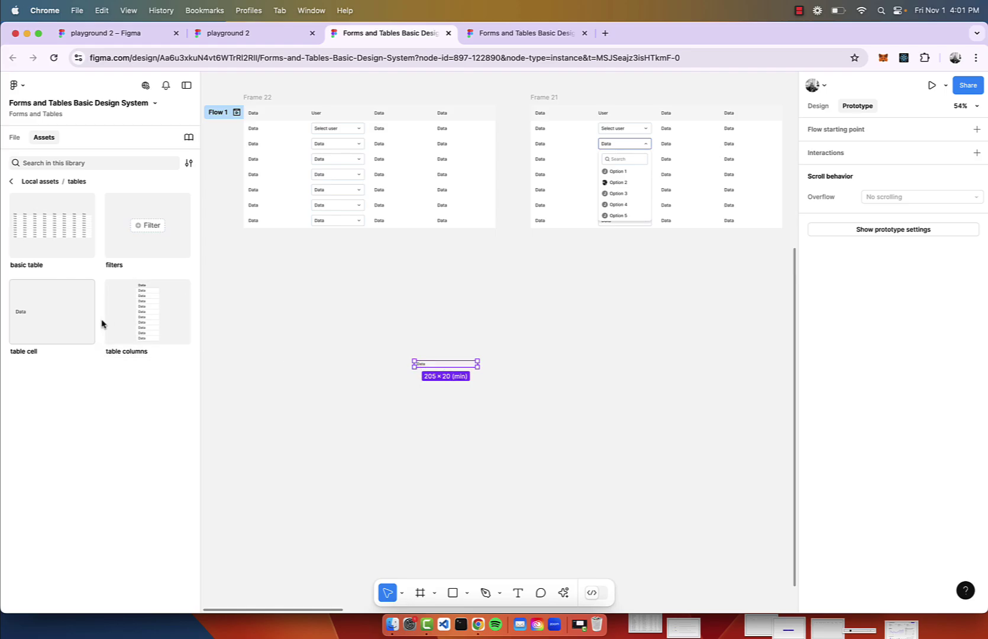
click(819, 105)
click(928, 171)
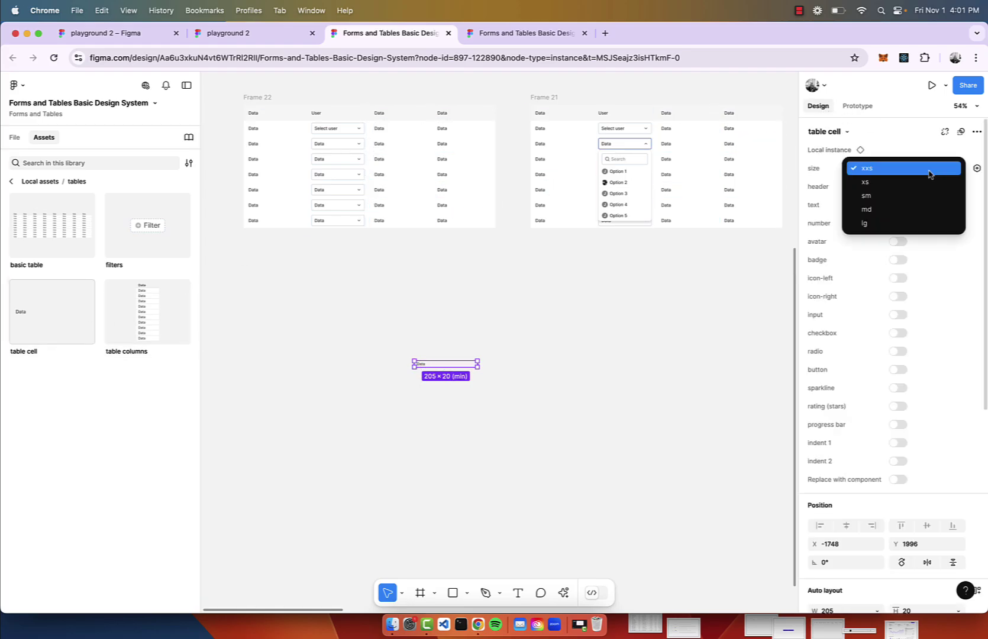
click(907, 209)
Stack nine md Data cells and wrap them in auto-layout Frame 23
scroll(588, 395, up, 3)
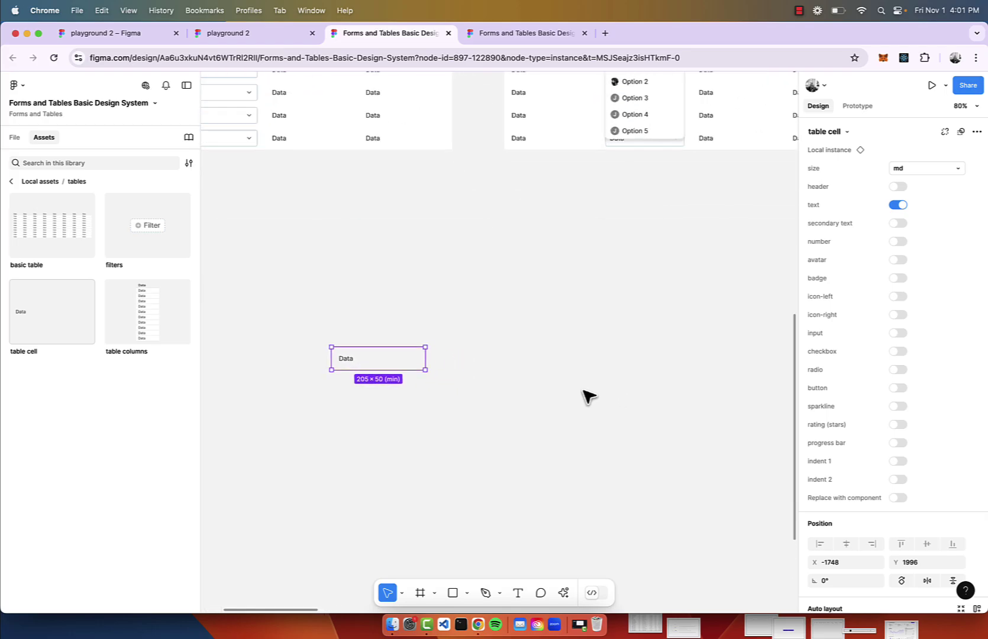
scroll(588, 395, left, 5)
scroll(588, 396, down, 3)
alt+drag(430, 323, 430, 349)
key(super+d)
key(super+d)
key(super+d)
key(super+d)
key(super+d)
key(super+d)
key(super+d)
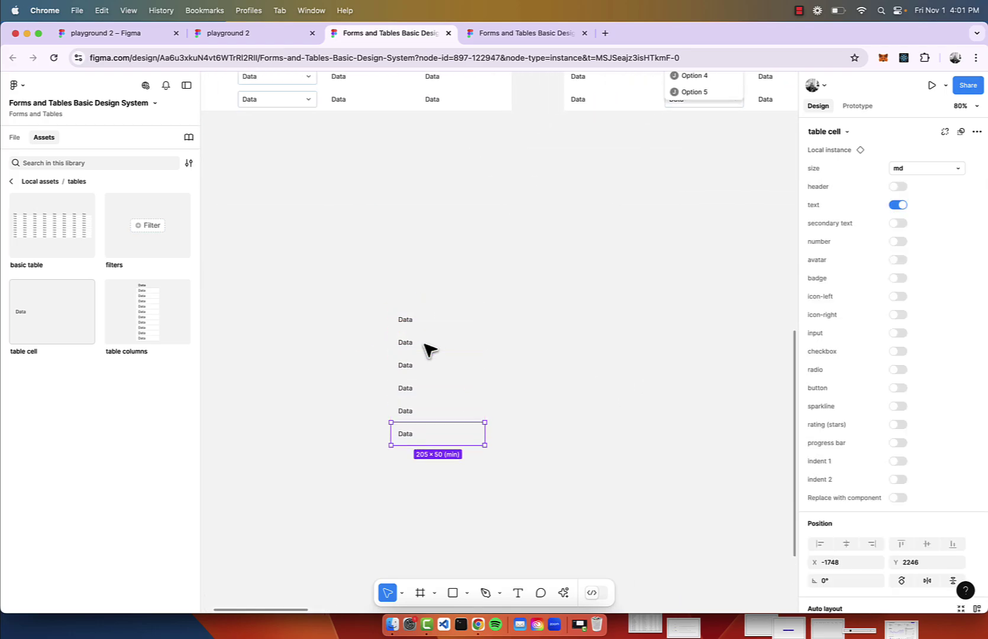
scroll(426, 349, down, 2)
click(383, 236)
drag(341, 189, 584, 502)
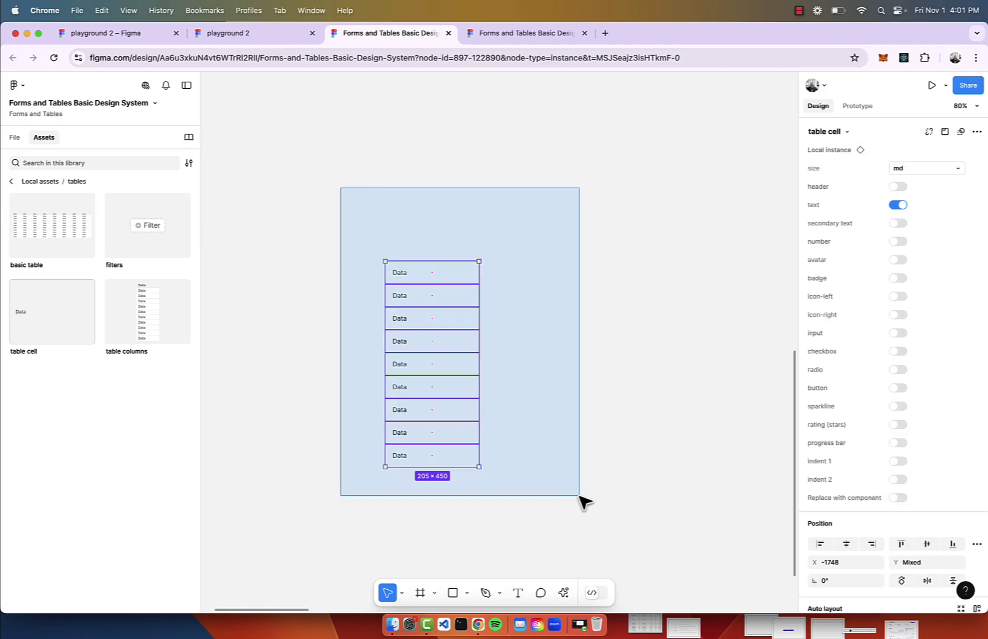
key(shift+a)
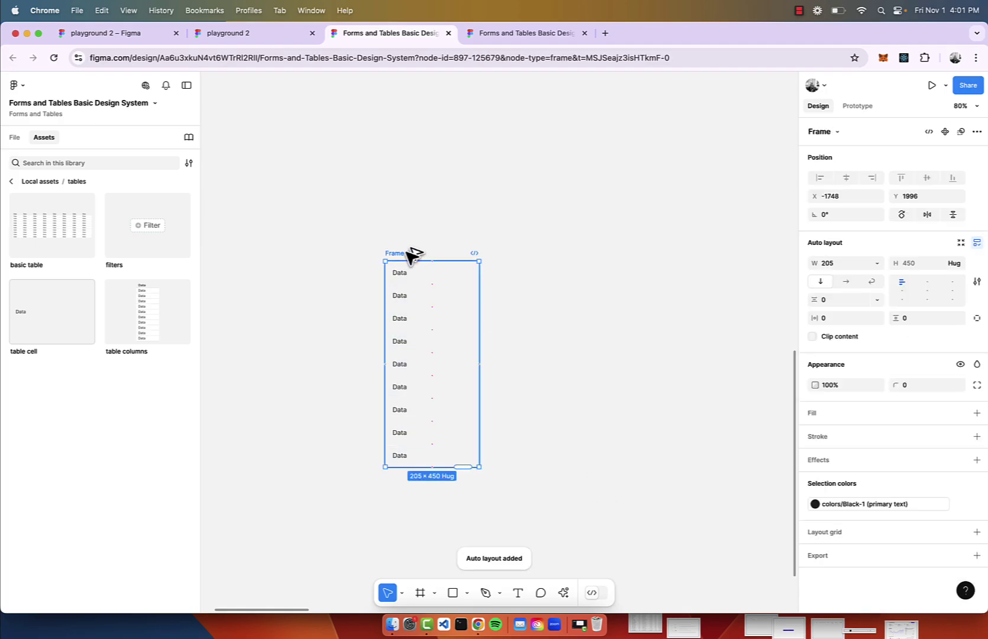
Duplicate Frame 23 three times into side-by-side columns Frames 24–26
alt+drag(410, 255, 510, 255)
key(super+d)
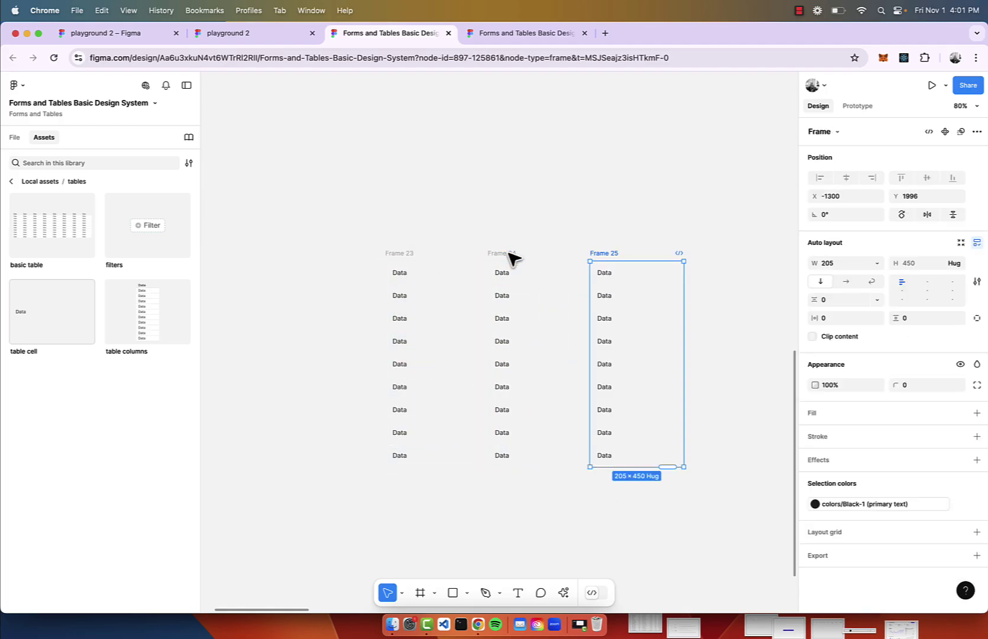
key(super+d)
scroll(513, 225, right, 1)
Select all nine cells inside the Frame 24 column
click(514, 190)
click(471, 253)
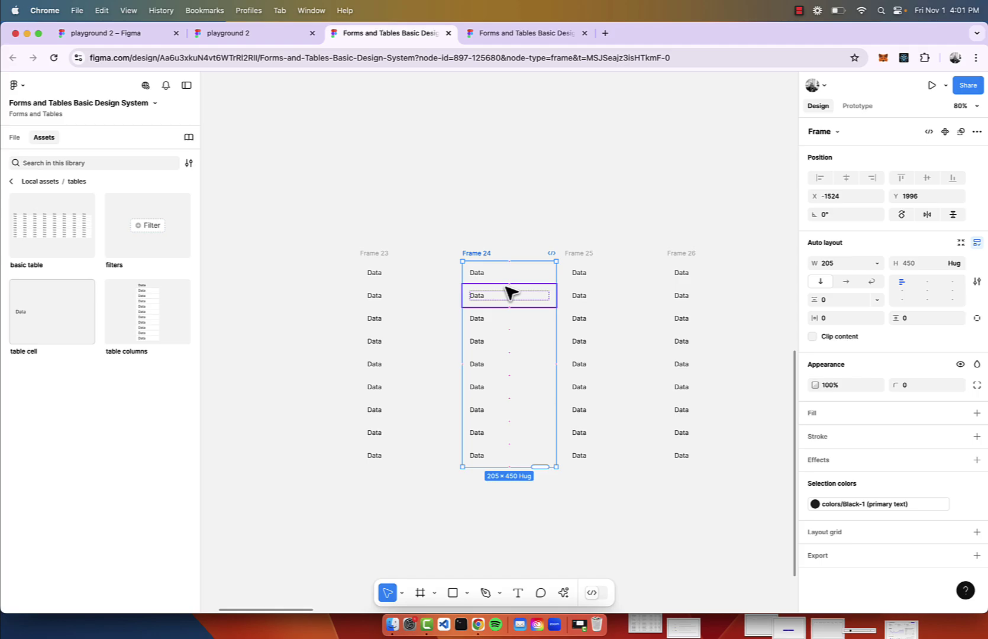
click(508, 291)
click(484, 254)
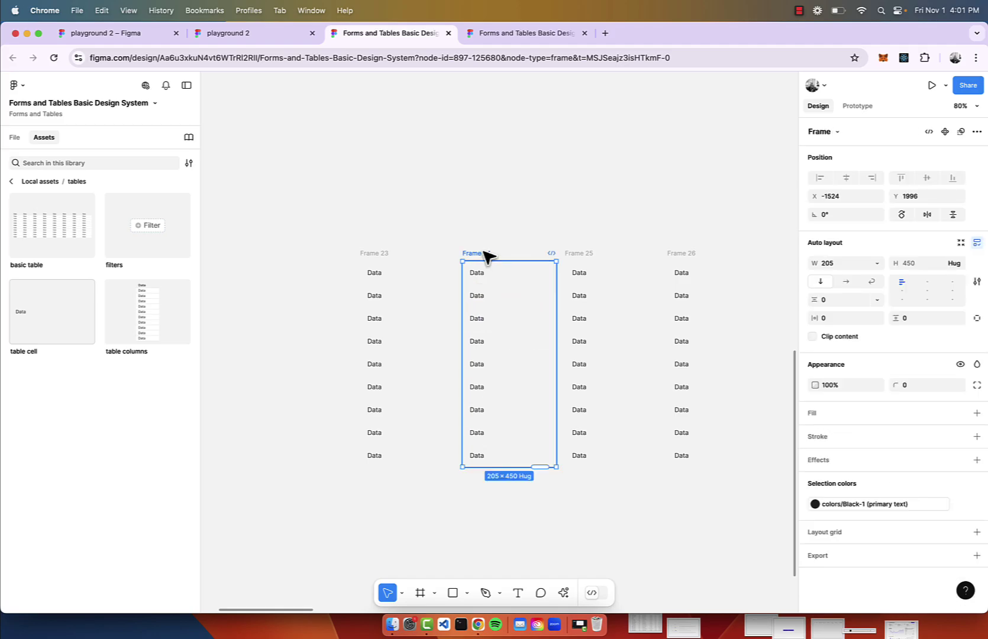
key(Return)
Switch Frame 24's lower eight cells from Data text to input fields
shift+click(511, 279)
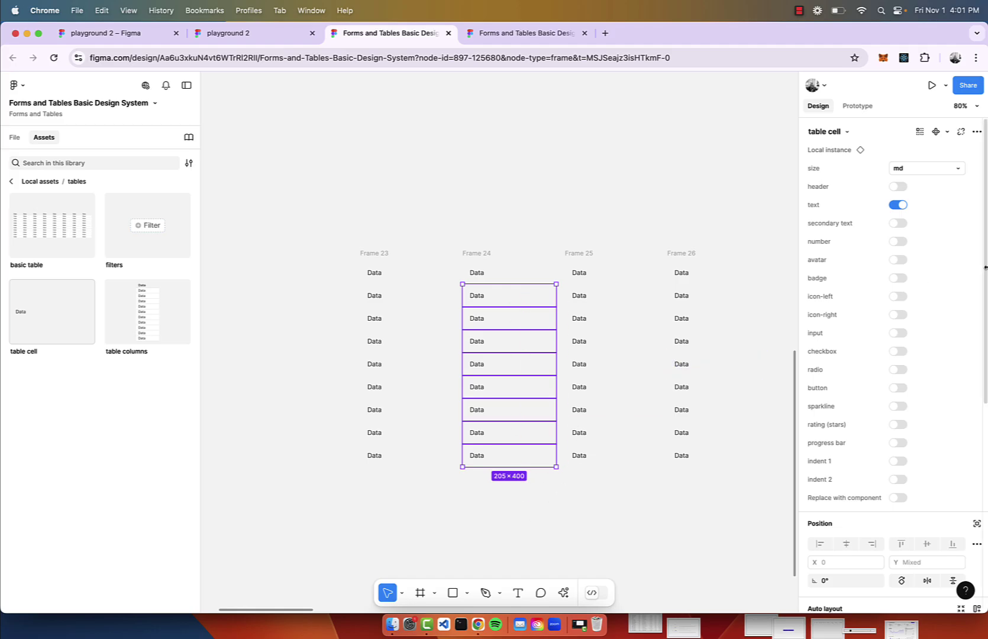
click(897, 204)
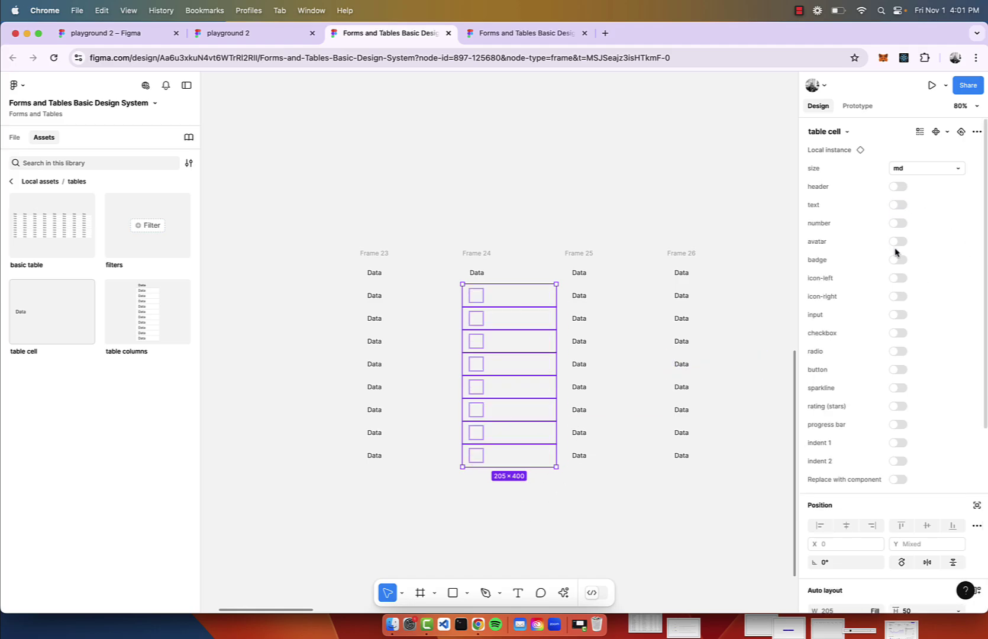
click(898, 314)
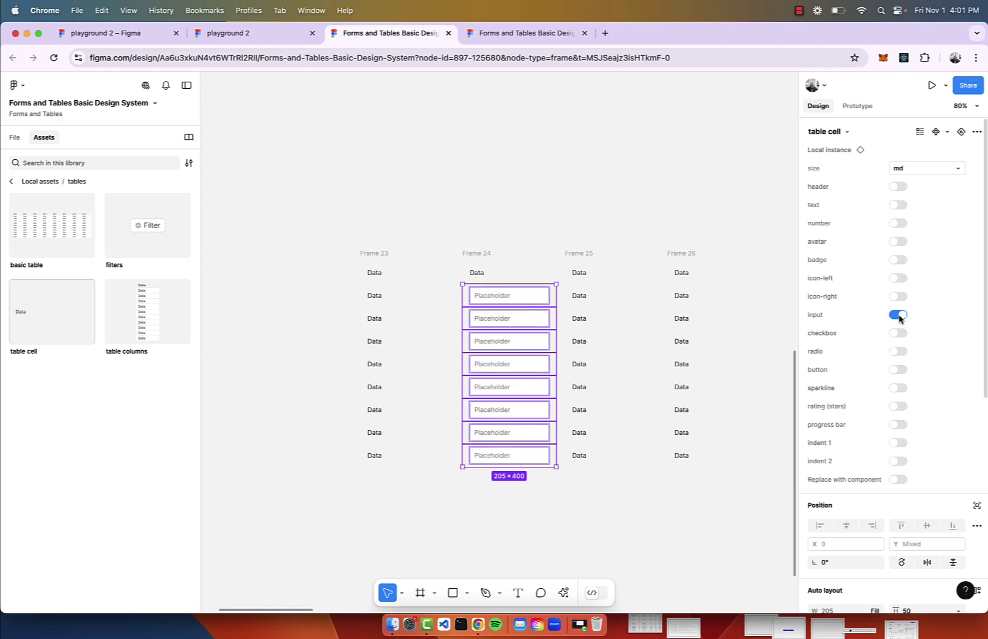
key(Return)
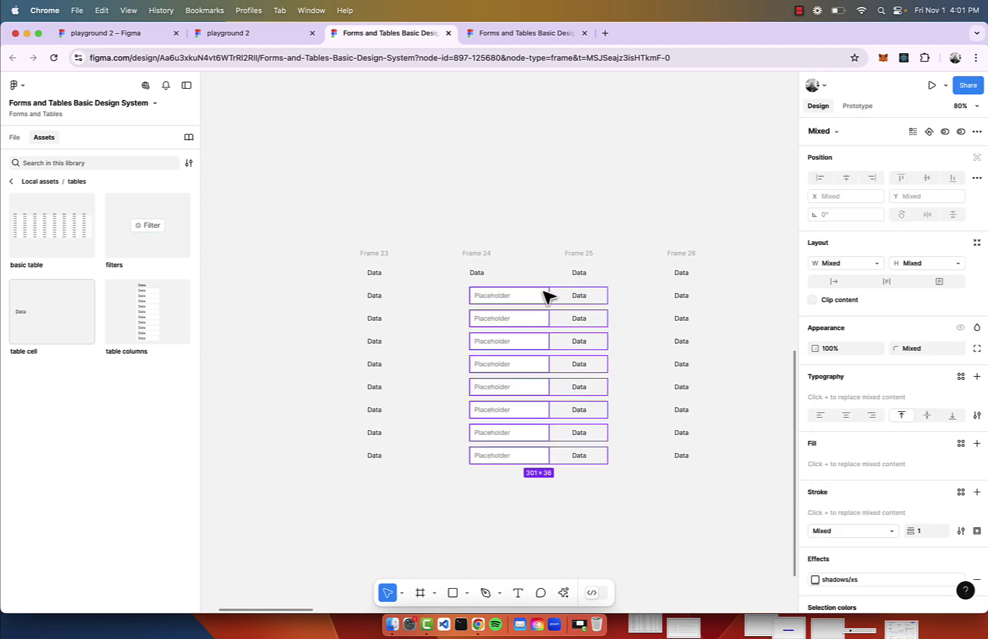
Select the eight Placeholder inputs and enable the right select chevron on them
click(538, 302)
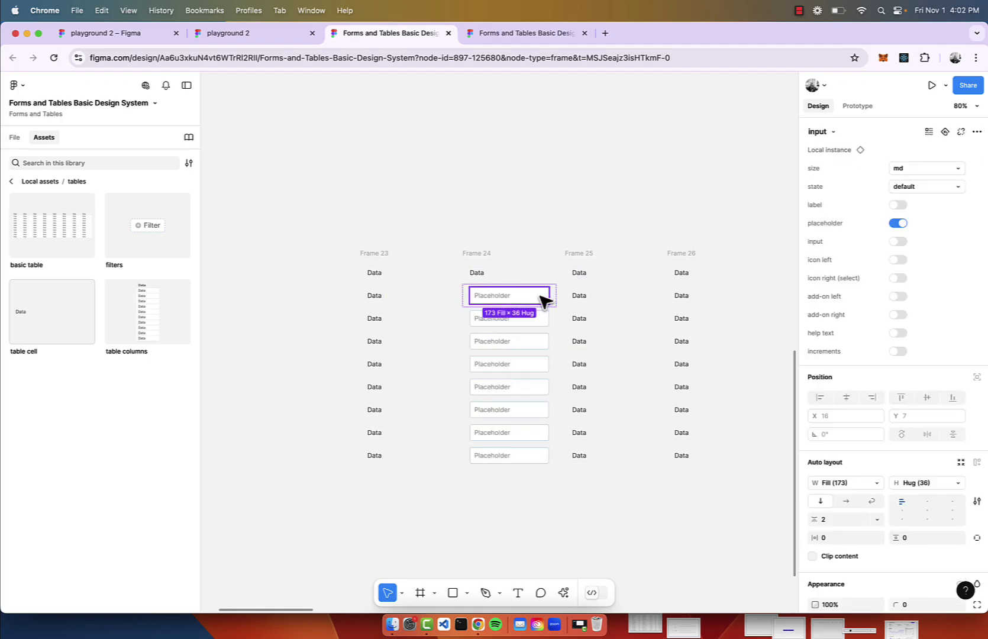
shift+click(541, 323)
shift+click(540, 345)
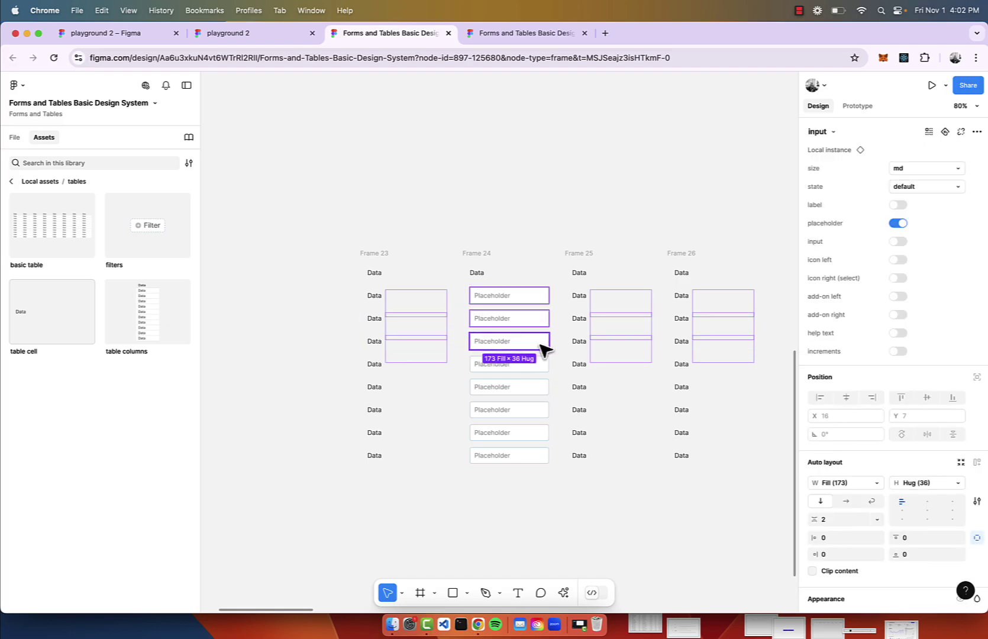
shift+click(543, 369)
shift+click(543, 374)
shift+click(543, 391)
shift+click(543, 394)
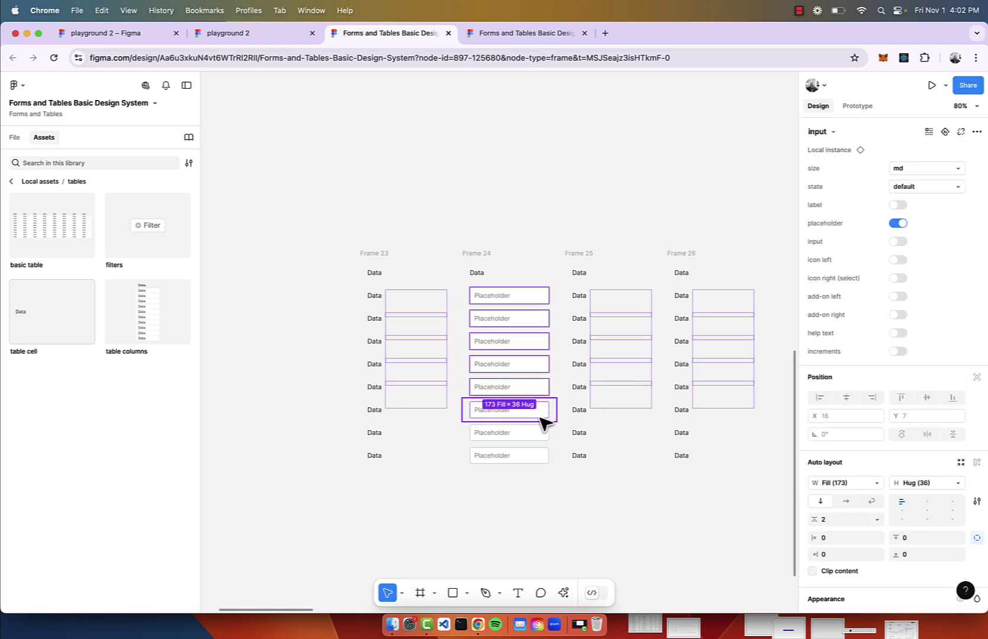
shift+click(542, 413)
shift+click(543, 417)
shift+click(541, 437)
shift+click(540, 440)
shift+click(540, 459)
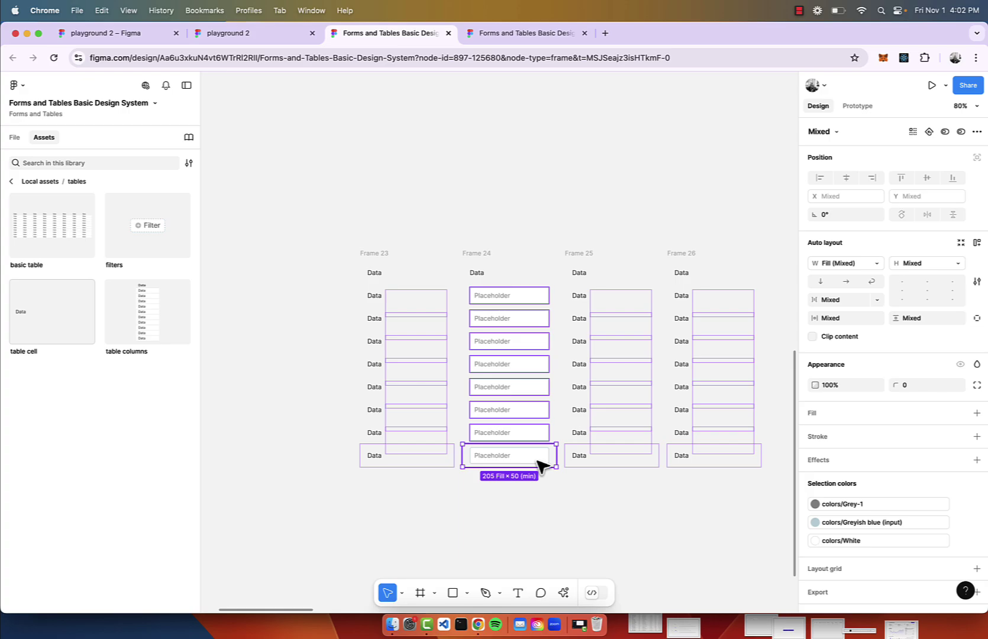
shift+click(540, 465)
scroll(510, 407, right, 2)
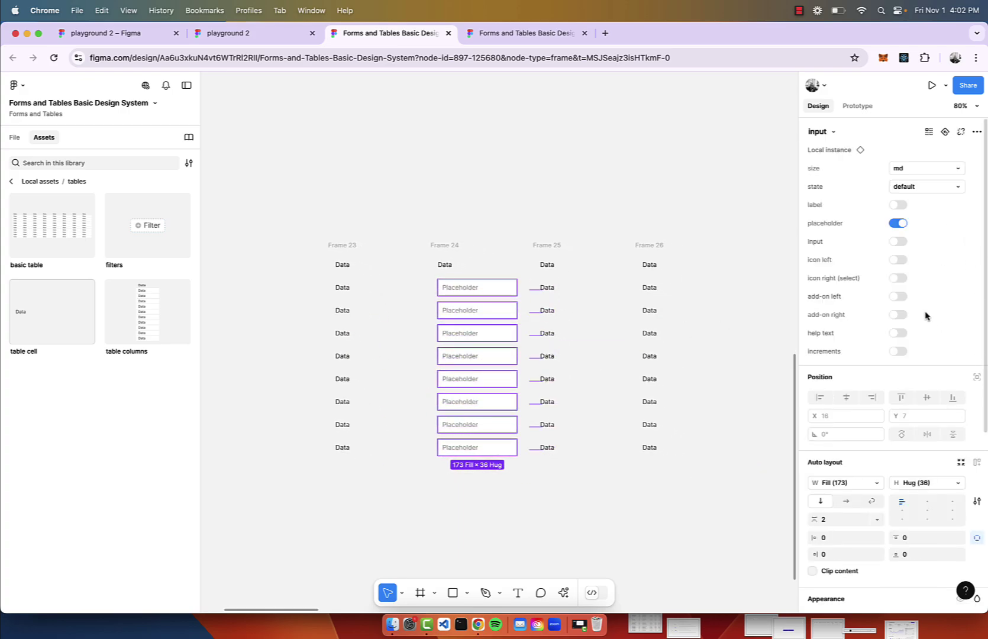
click(899, 279)
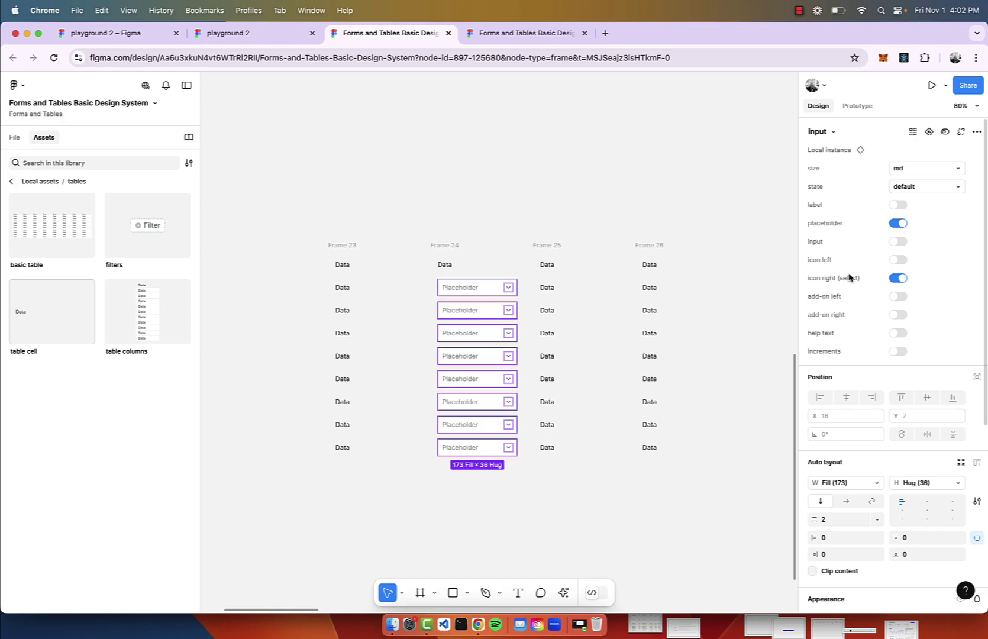
scroll(430, 282, up, 5)
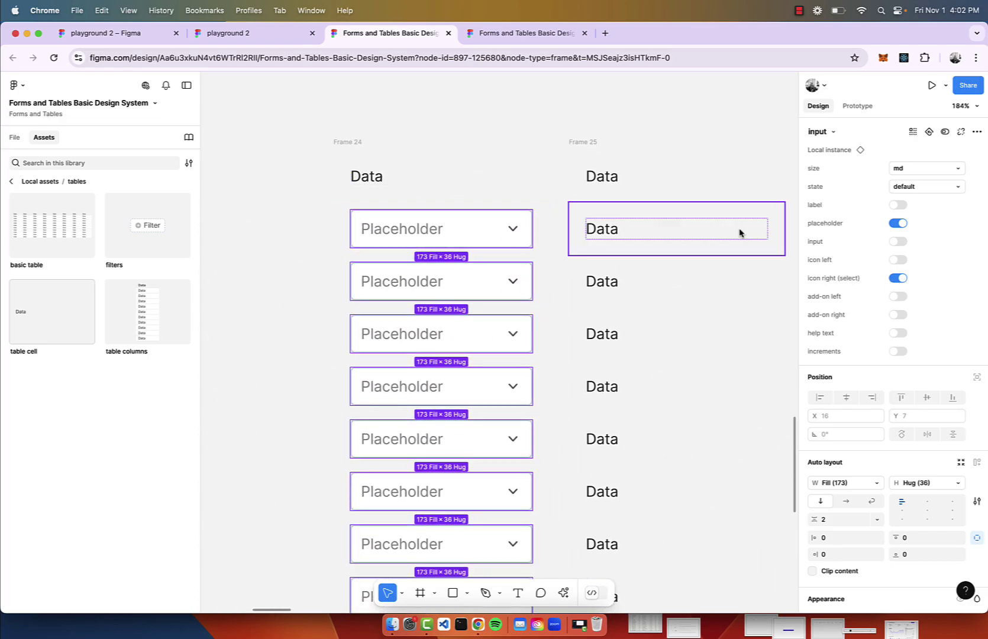
Swap the dropdowns' placeholders for input text and make the first read 'Select user'
click(897, 224)
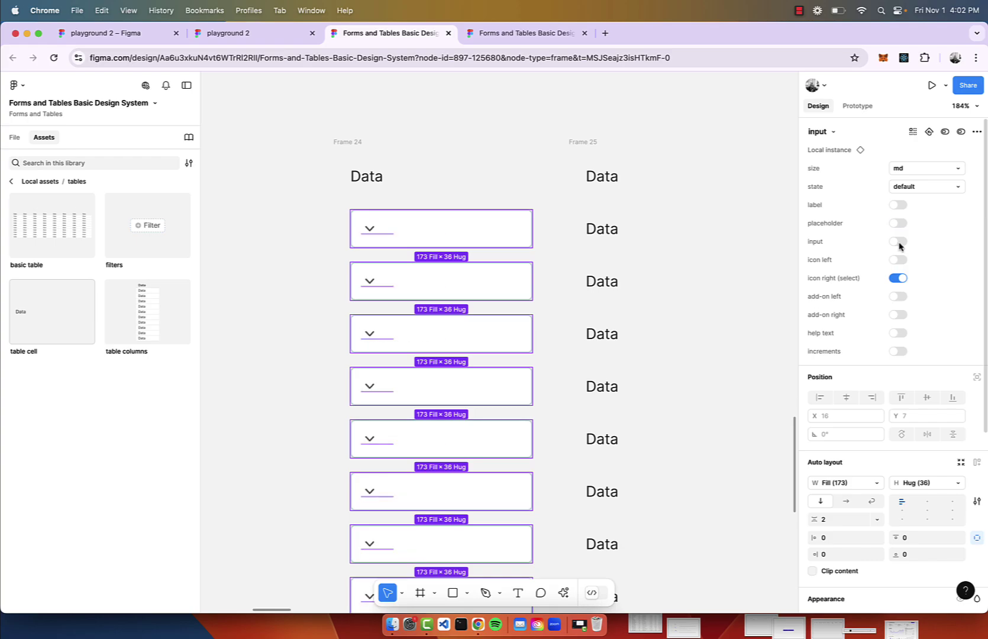
click(898, 241)
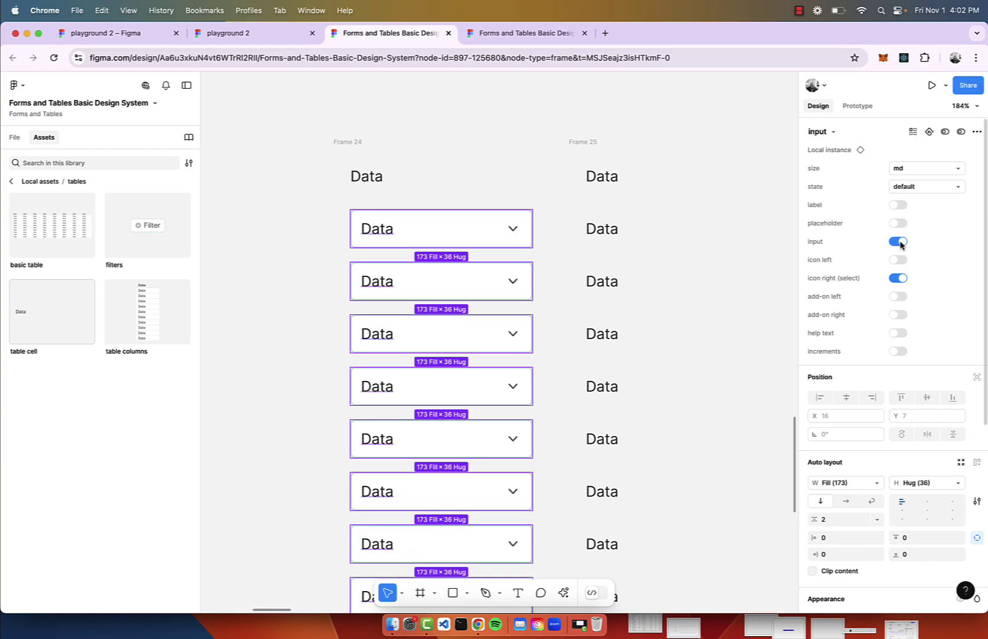
click(380, 229)
double_click(380, 230)
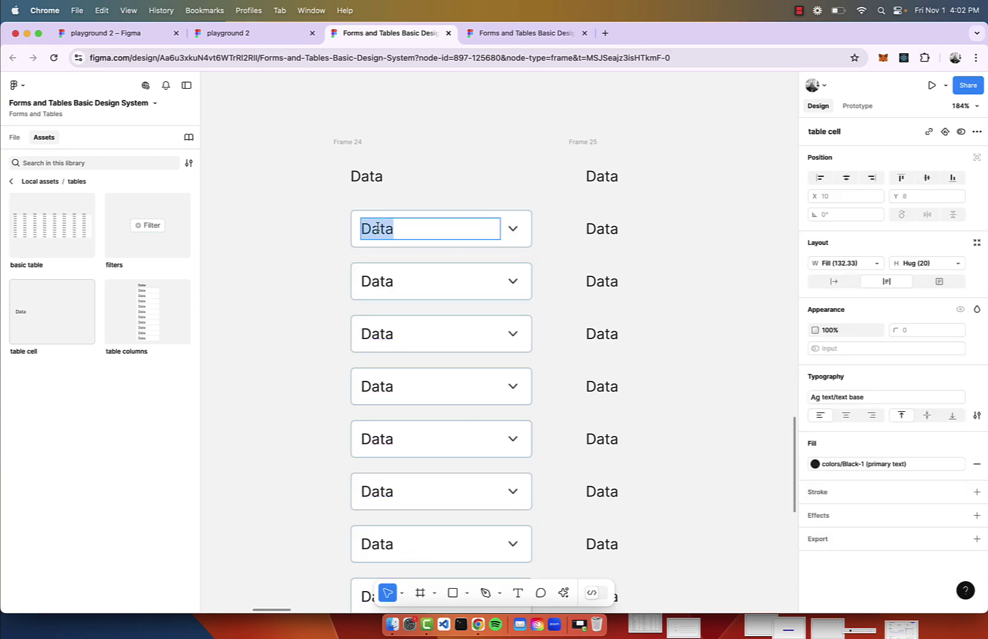
text(Us)
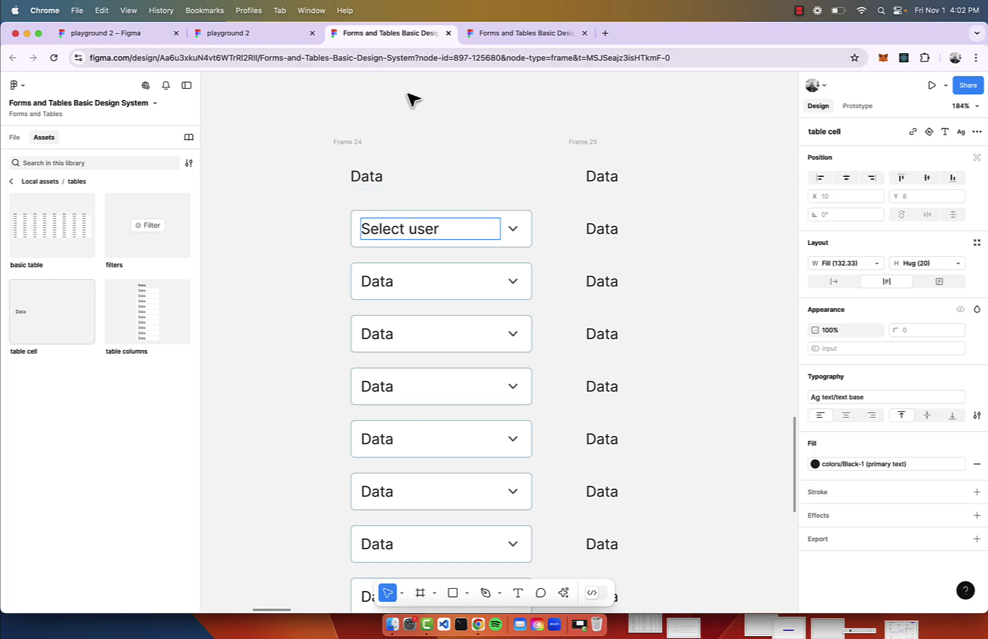
click(443, 125)
Select the top header cell in each of Frames 23–26
scroll(443, 121, down, 6)
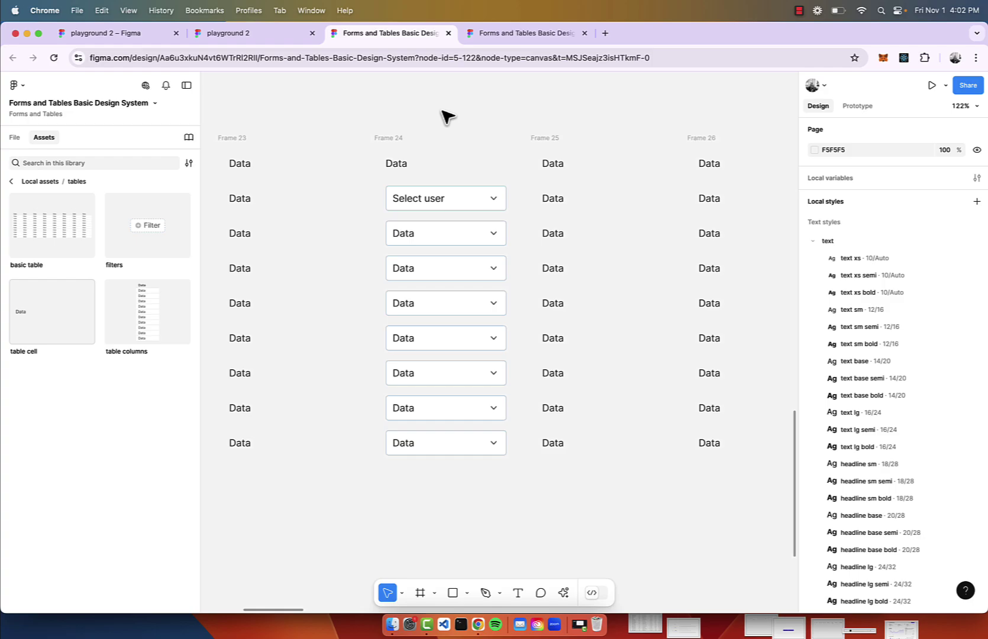
scroll(335, 112, down, 2)
scroll(384, 136, left, 2)
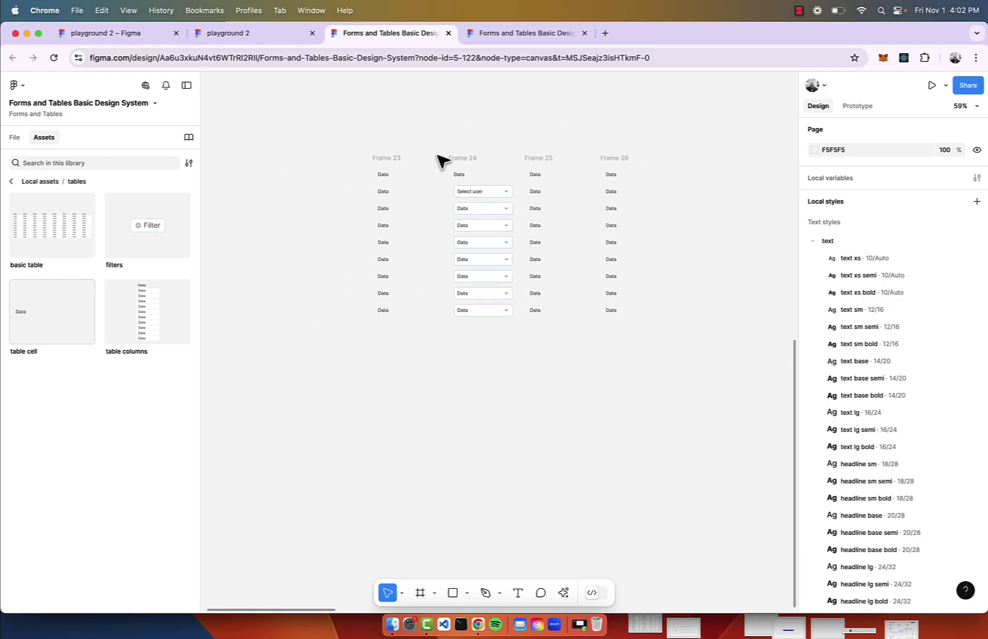
scroll(426, 161, up, 3)
scroll(420, 171, up, 2)
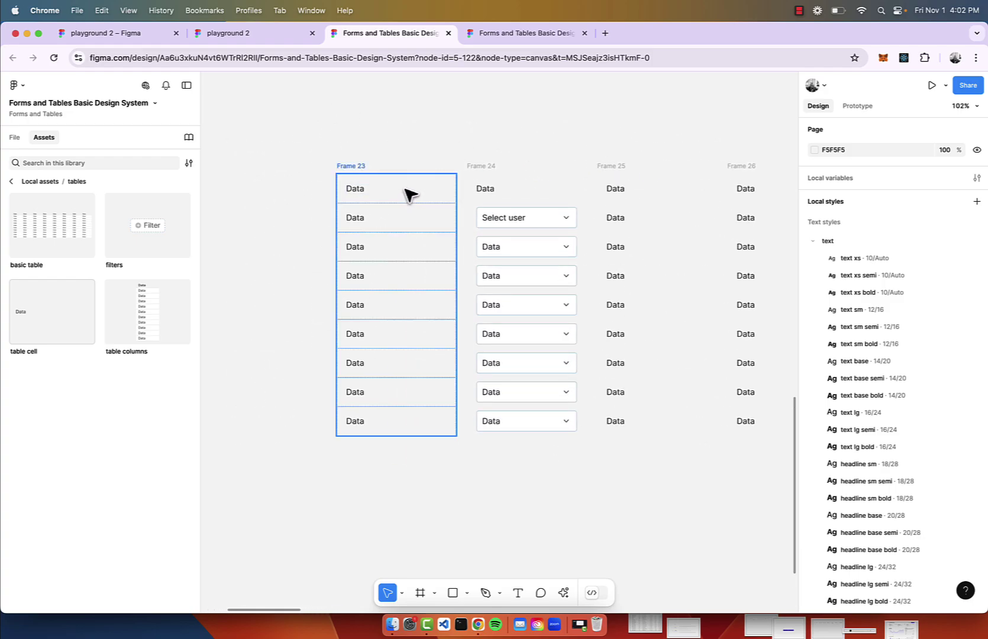
click(406, 190)
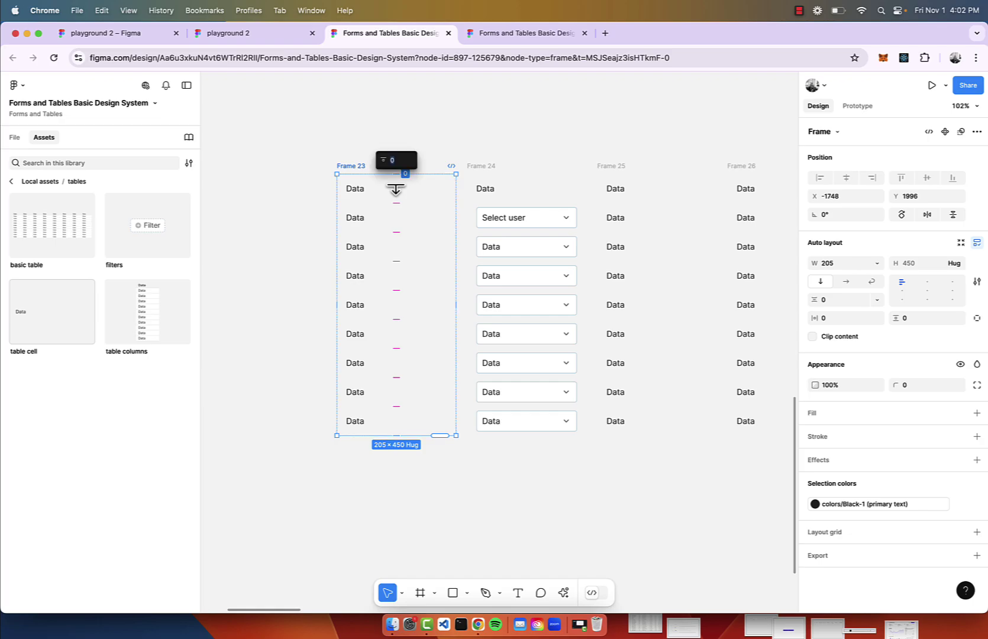
click(439, 193)
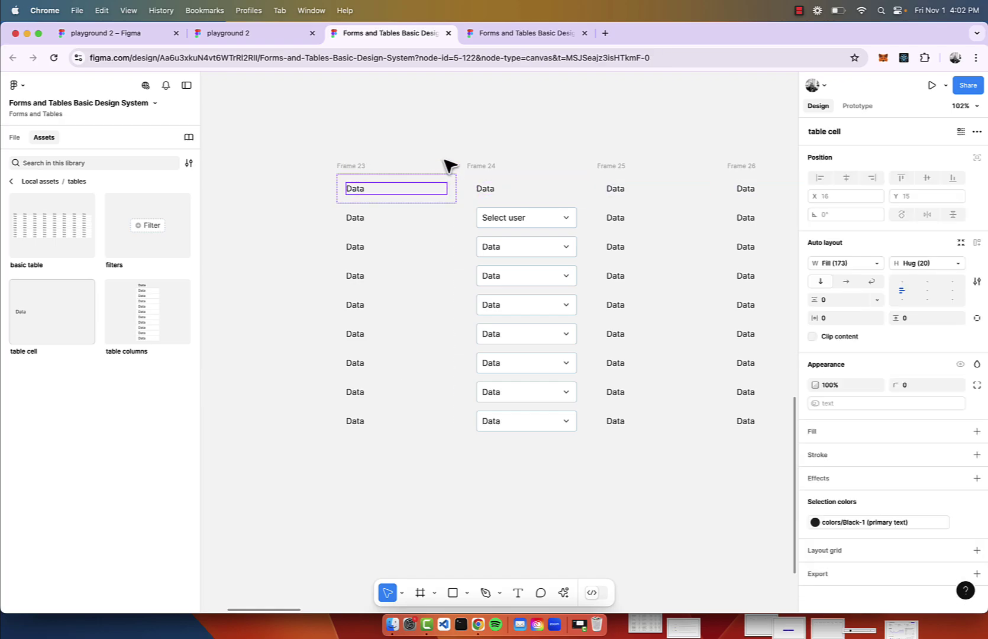
shift+click(546, 190)
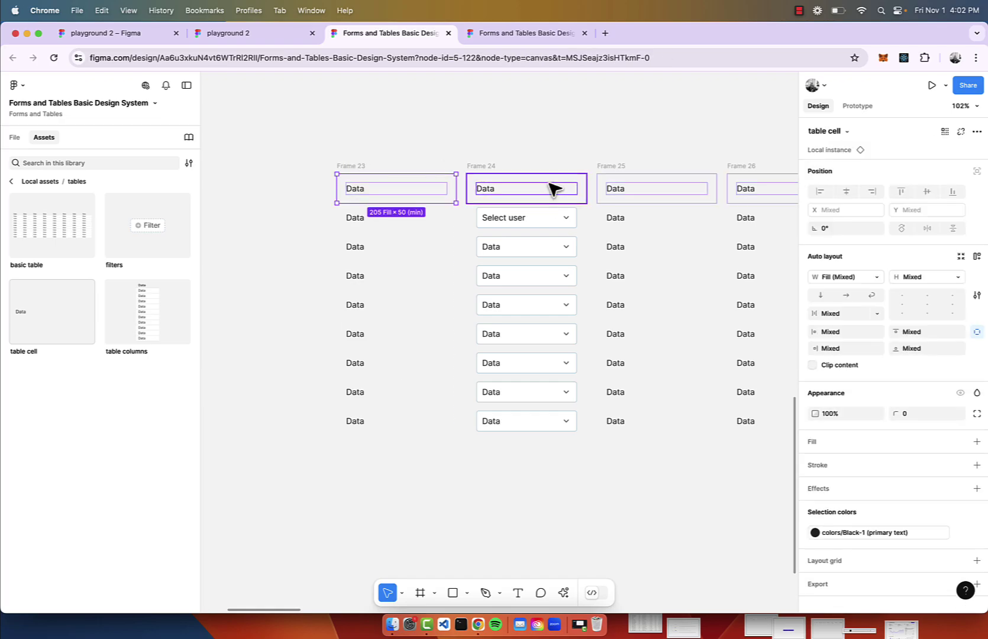
shift+click(550, 190)
shift+click(701, 189)
double_click(716, 185)
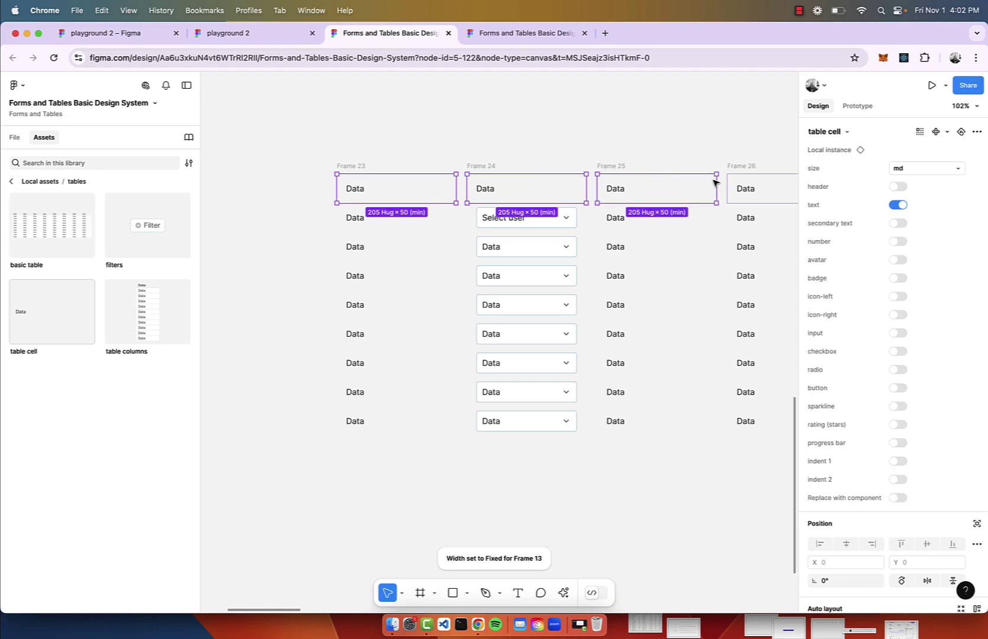
scroll(713, 180, right, 3)
shift+click(716, 205)
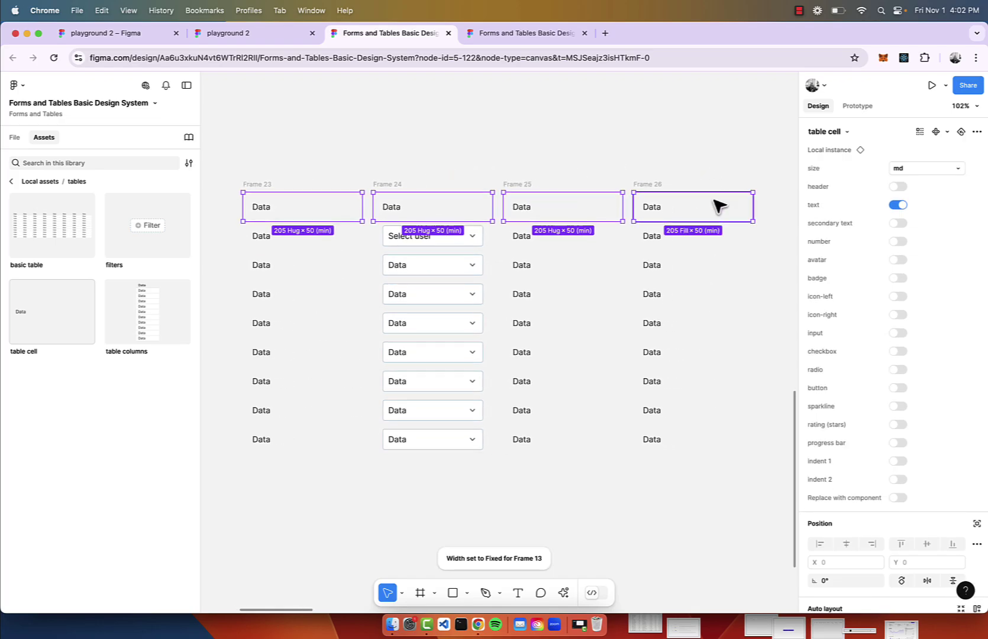
Apply the colors/Off-white fill style to the selected header cells
scroll(920, 354, down, 5)
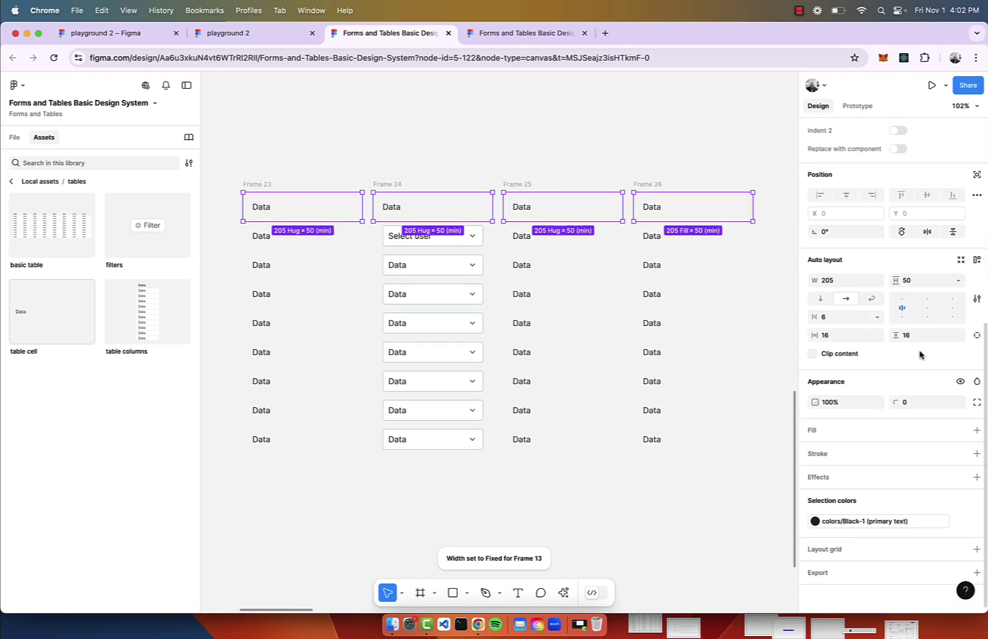
click(961, 432)
click(723, 478)
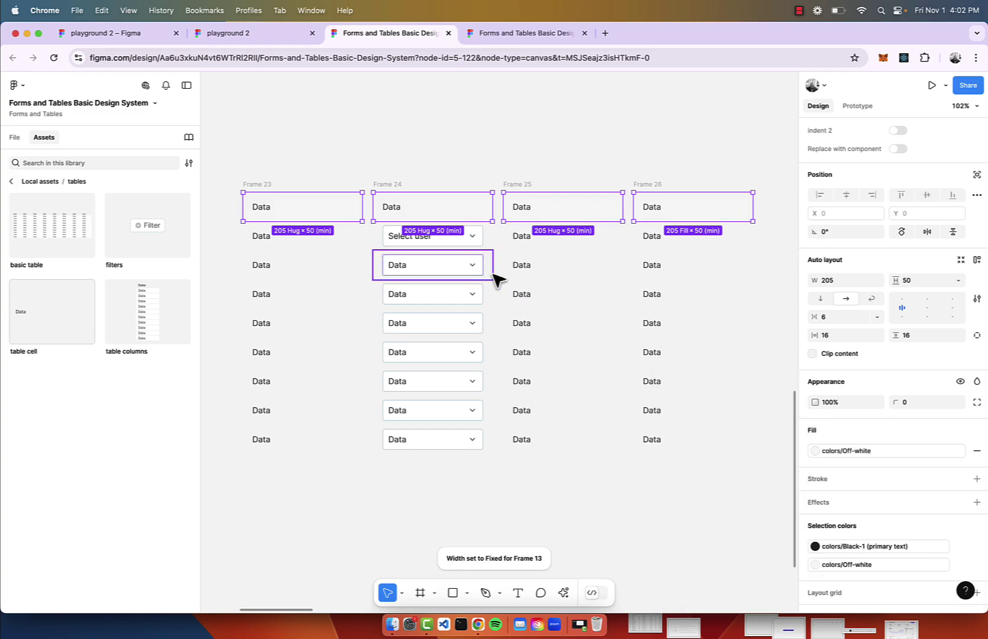
scroll(497, 279, down, 5)
click(475, 217)
Wrap the four columns in auto-layout Frame 27 with a 0 gap
drag(280, 172, 718, 443)
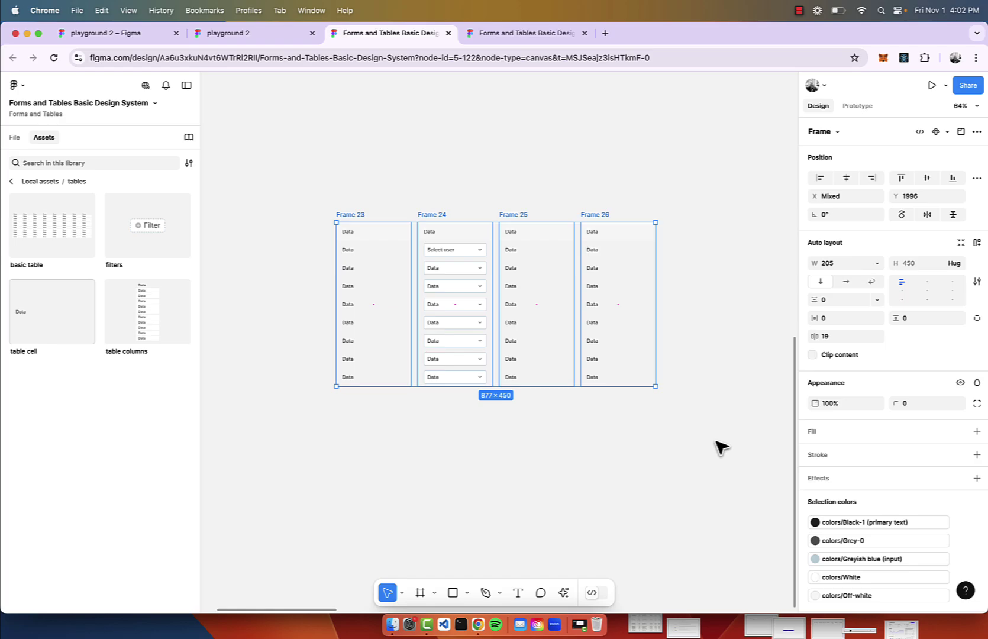
key(shift+a)
click(843, 303)
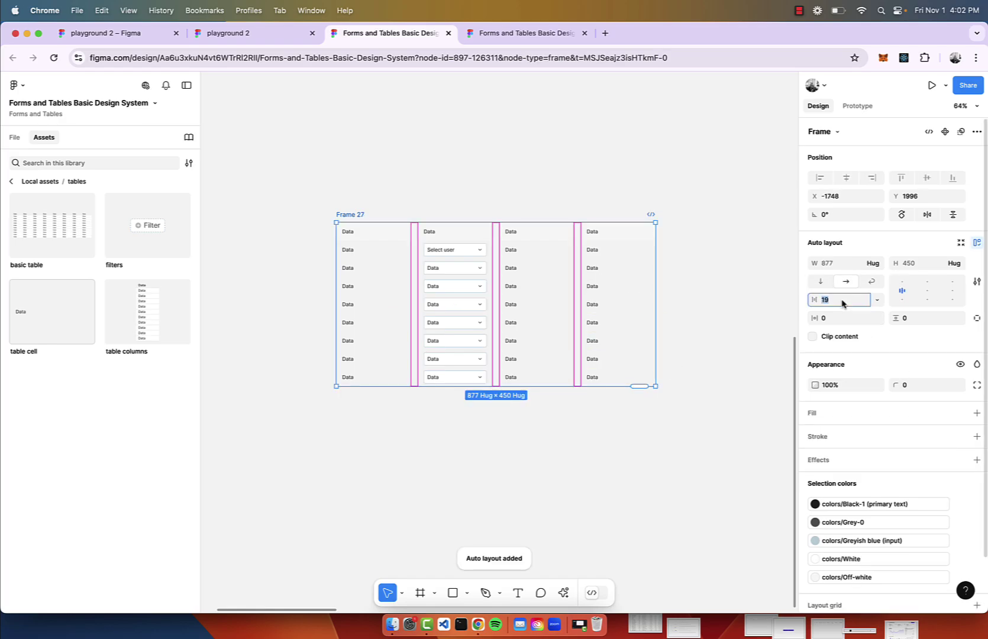
text(0)
key(Return)
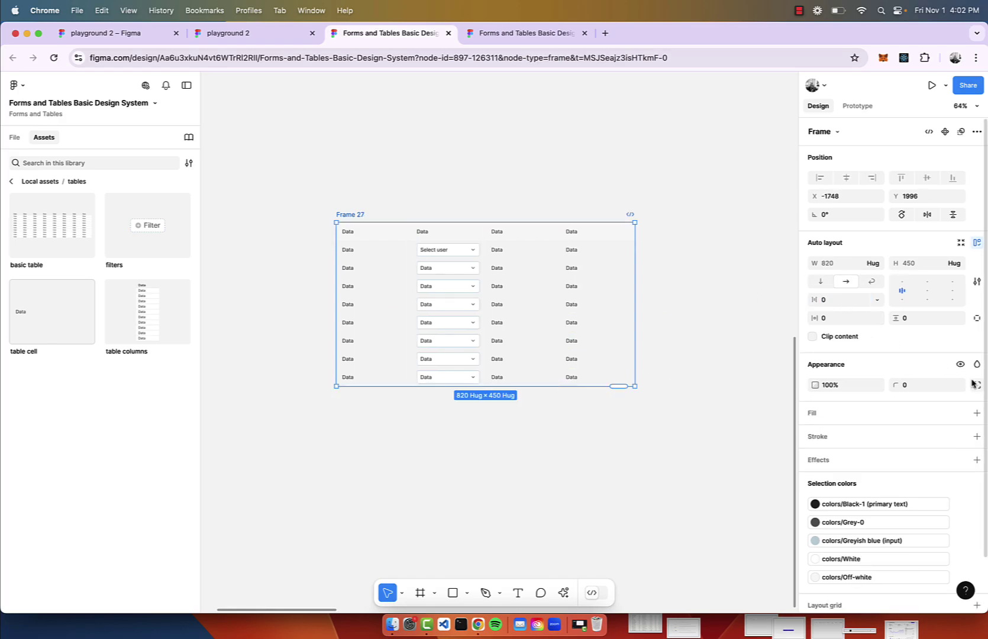
Set the columns to Fill container width and widen Frame 27 to 907
key(Return)
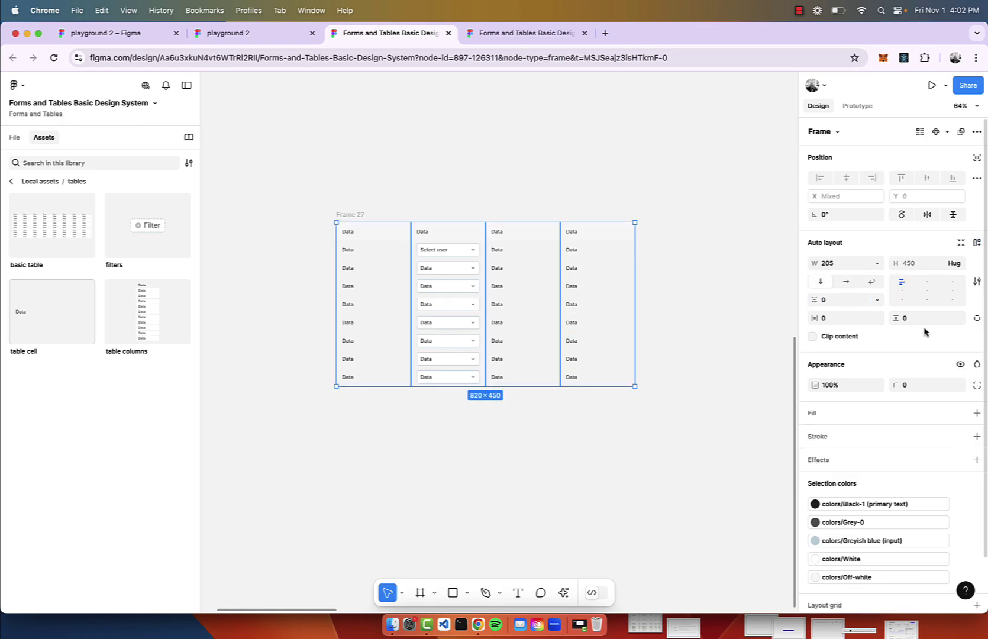
click(874, 265)
click(874, 291)
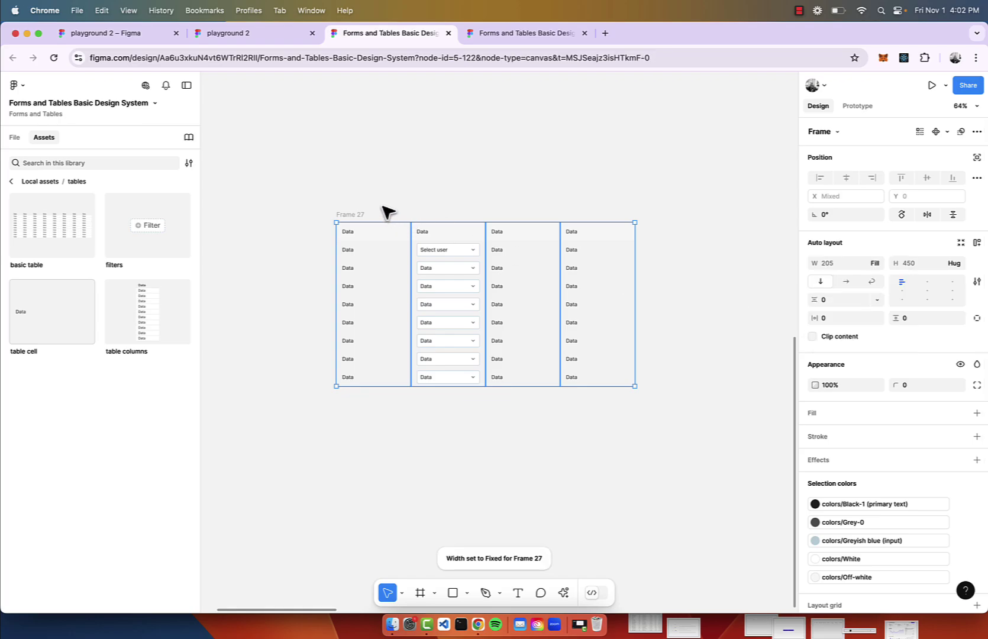
click(383, 214)
click(354, 214)
drag(638, 289, 667, 293)
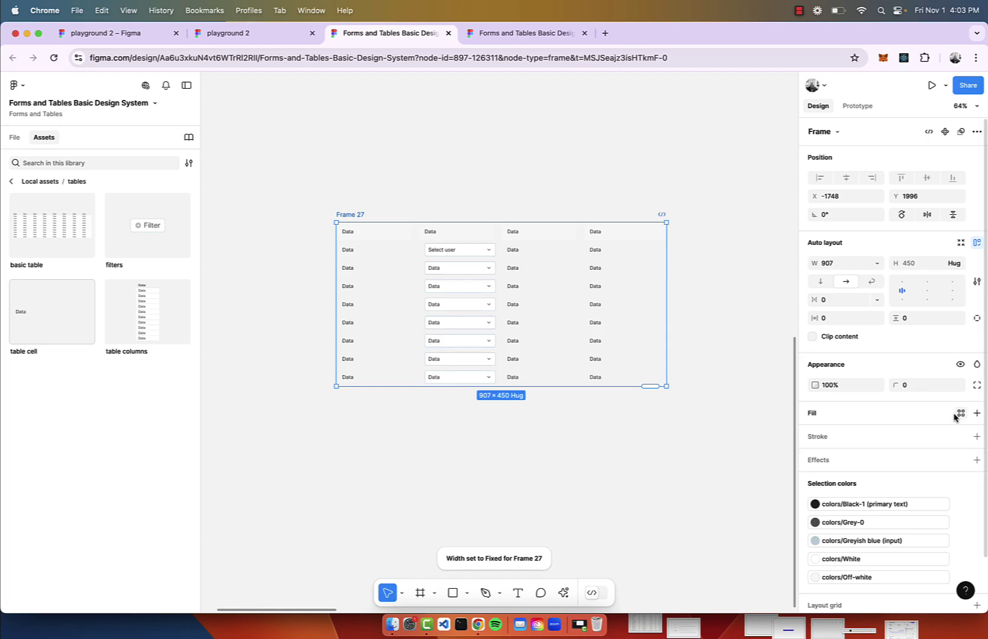
Select the four columns inside the Frame 27 table
click(375, 209)
scroll(375, 210, up, 5)
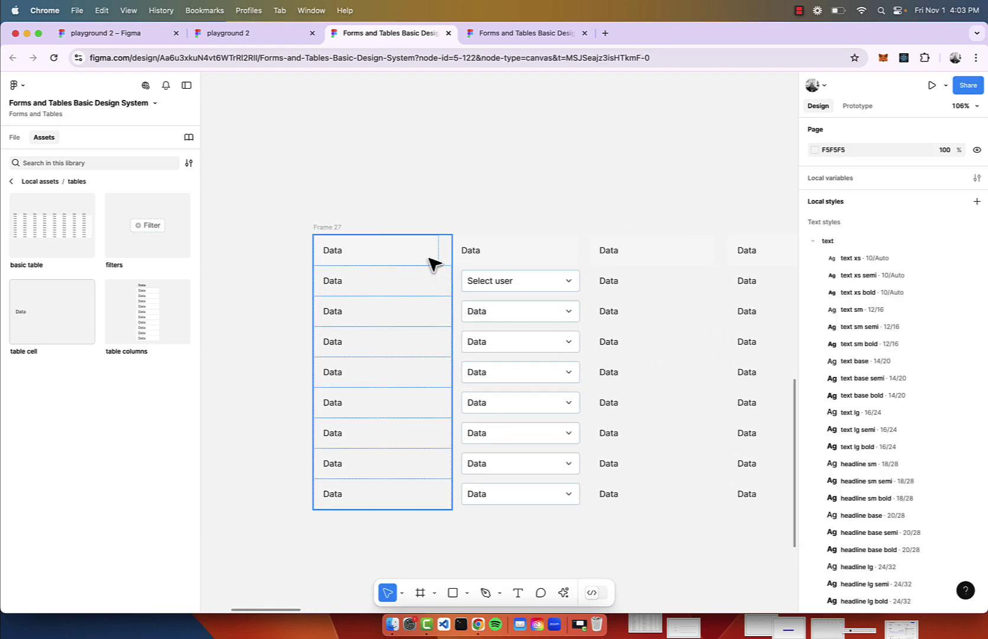
double_click(434, 264)
scroll(867, 467, down, 3)
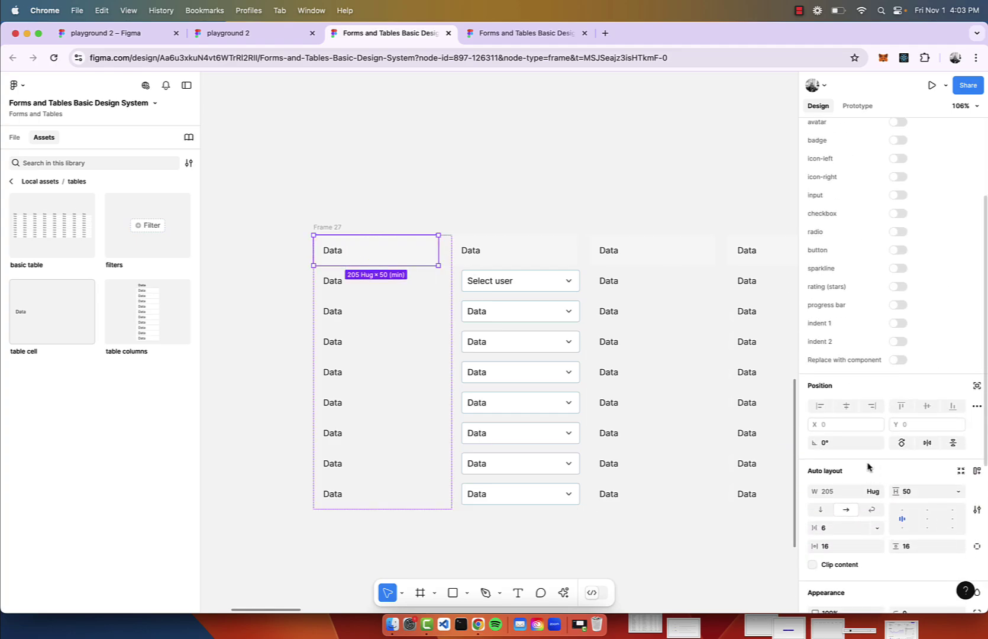
click(342, 227)
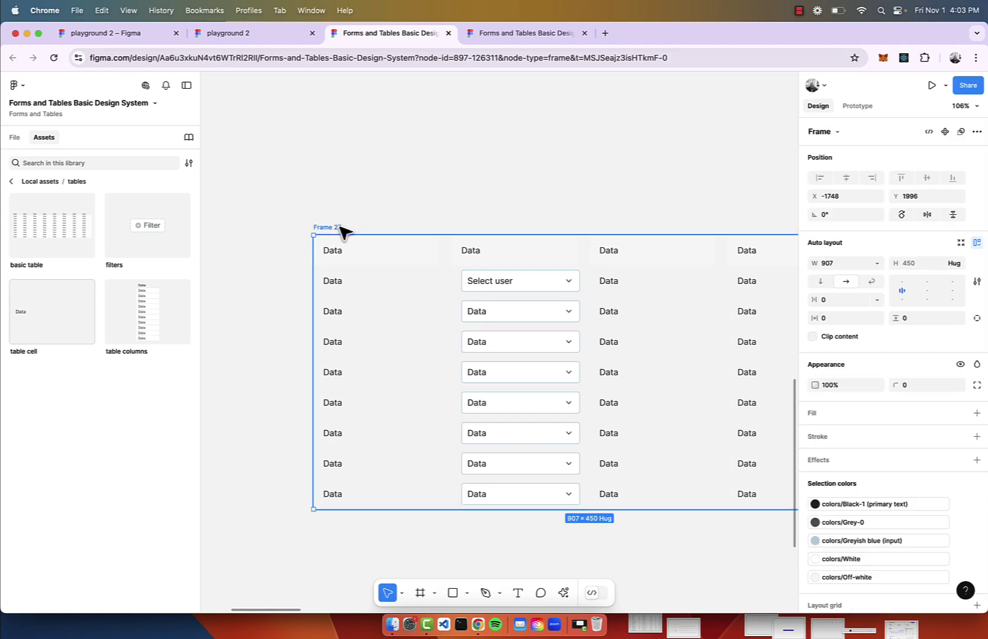
key(Return)
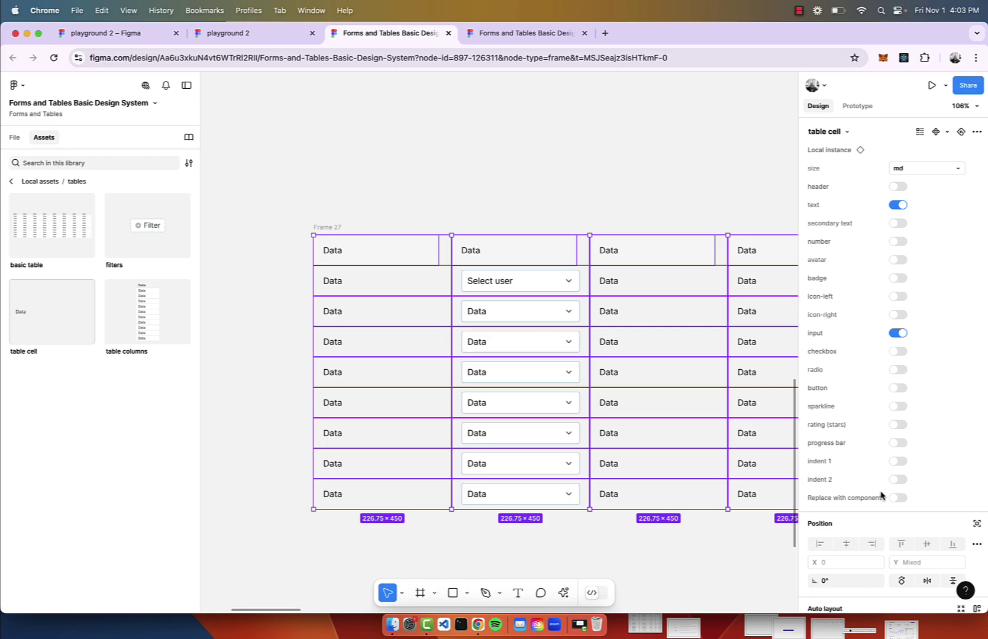
Set the column cells to Fill container width, giving four 226.75-px columns
scroll(880, 495, down, 10)
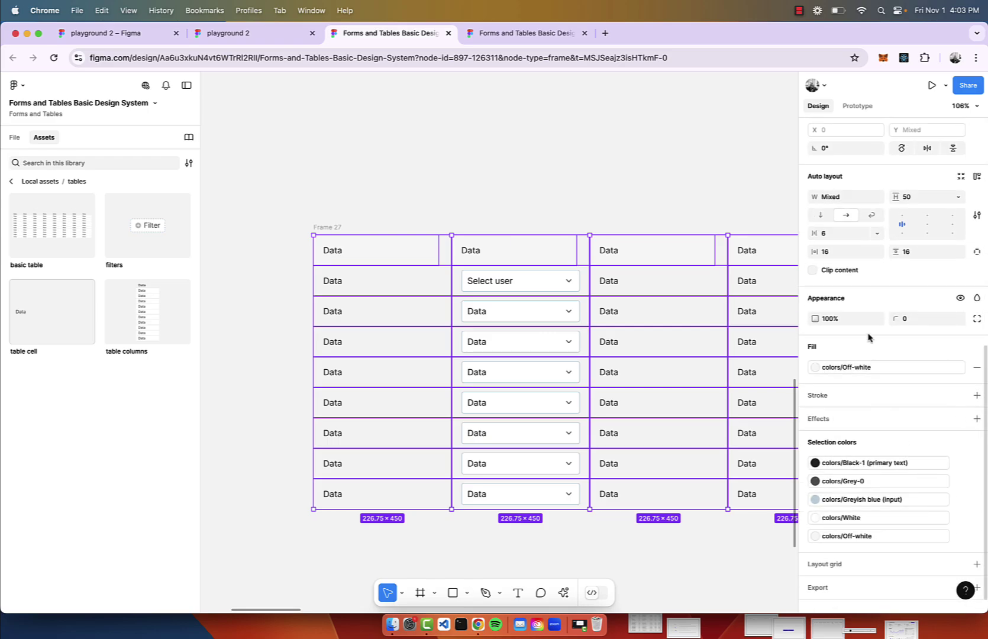
scroll(721, 320, right, 4)
scroll(920, 265, up, 1)
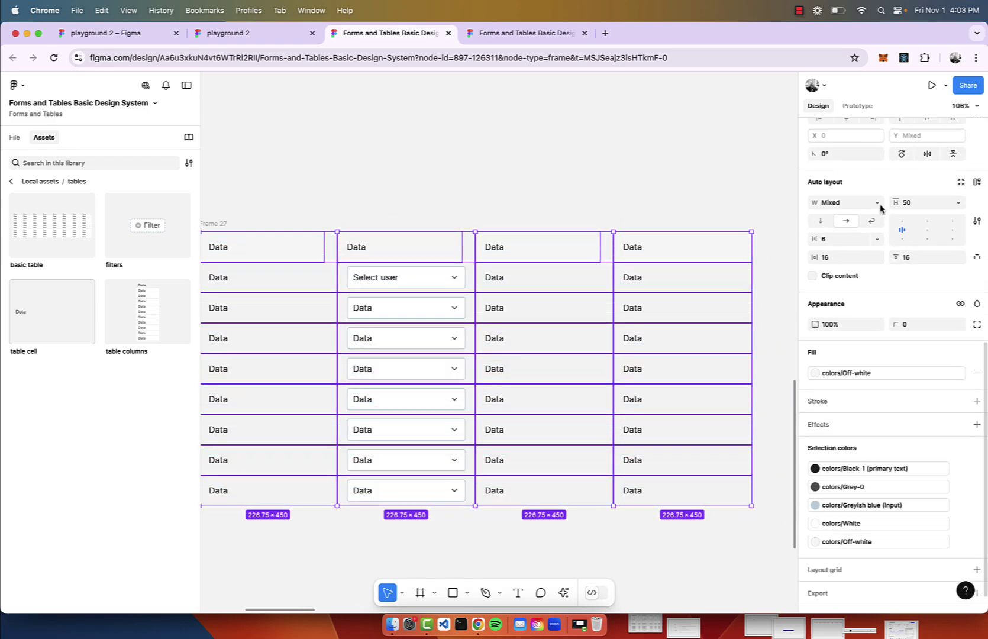
click(877, 202)
click(840, 227)
click(453, 210)
scroll(453, 210, down, 5)
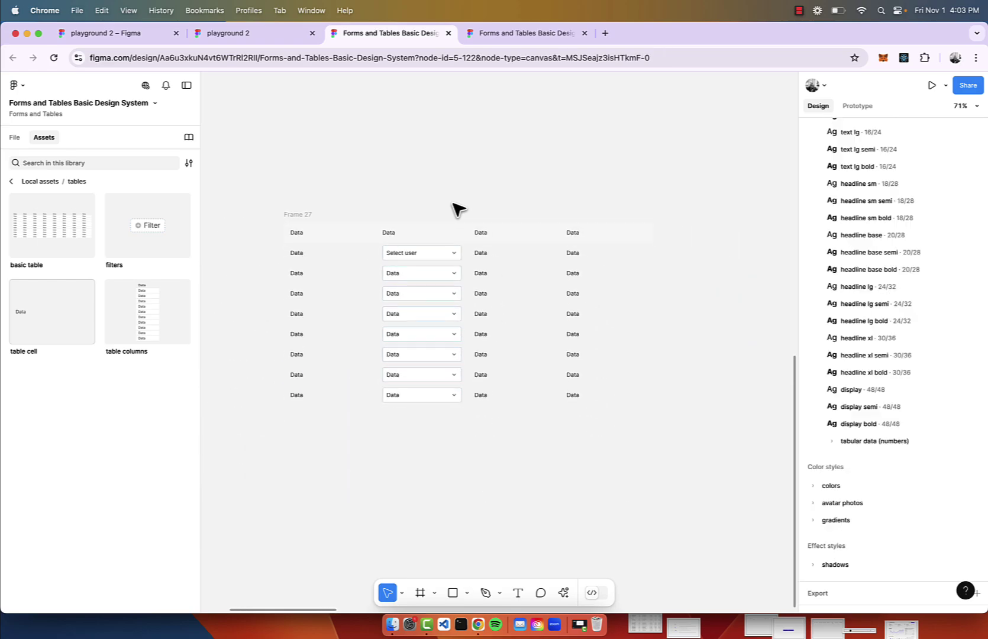
click(303, 215)
Give the Frame 27 table a colors/White fill
scroll(937, 525, down, 1)
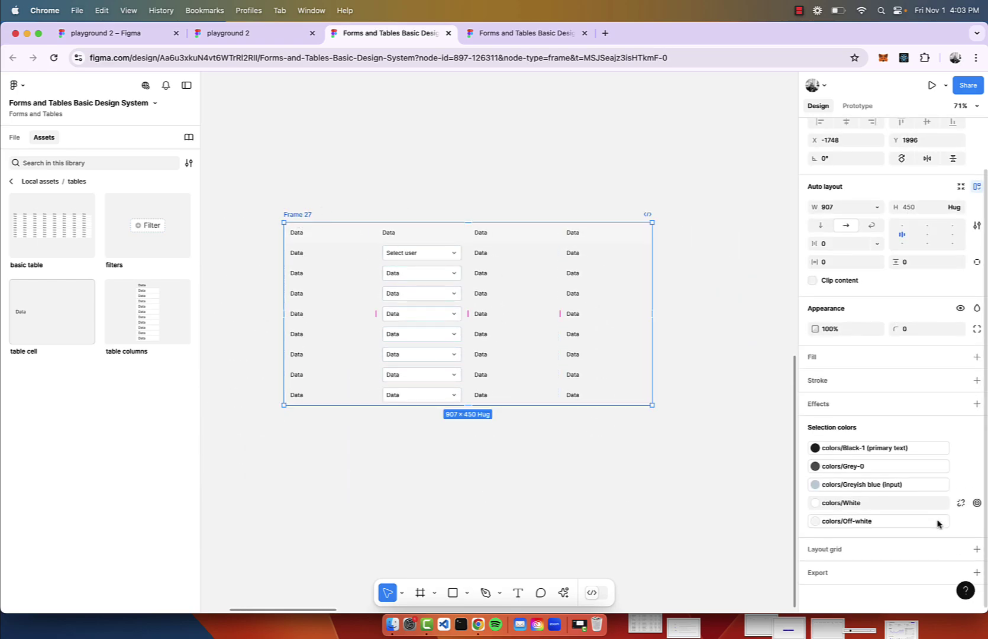
click(964, 360)
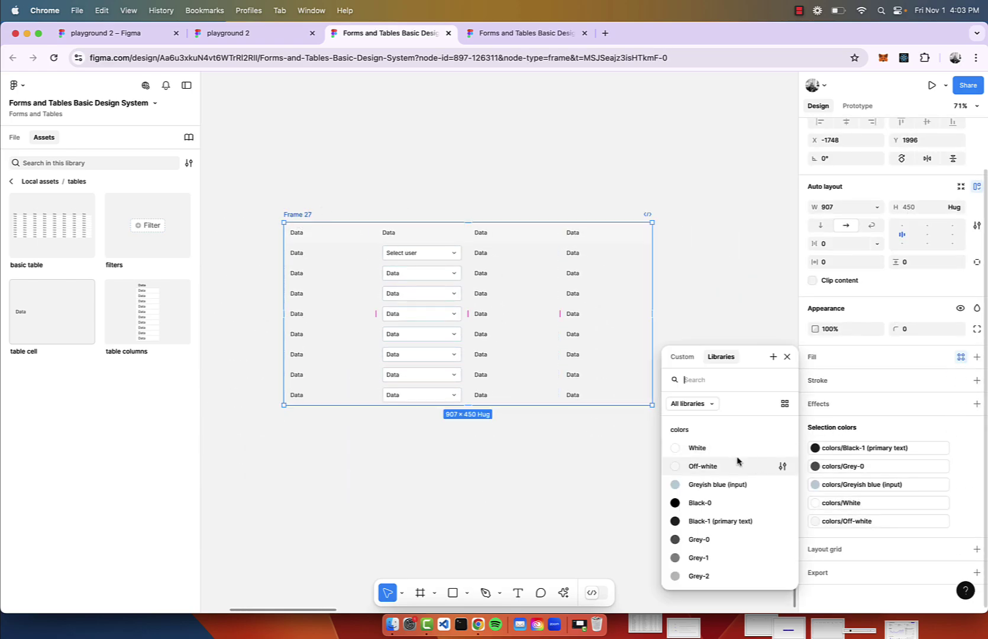
click(673, 448)
click(613, 495)
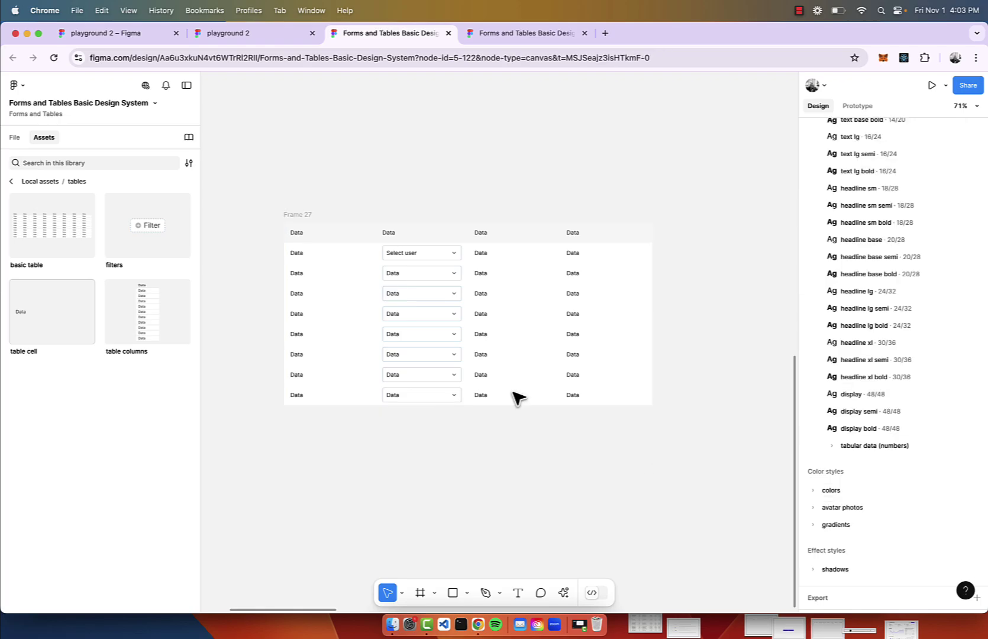
Add a colors/Grey-4 (border) stroke to all four columns
click(300, 216)
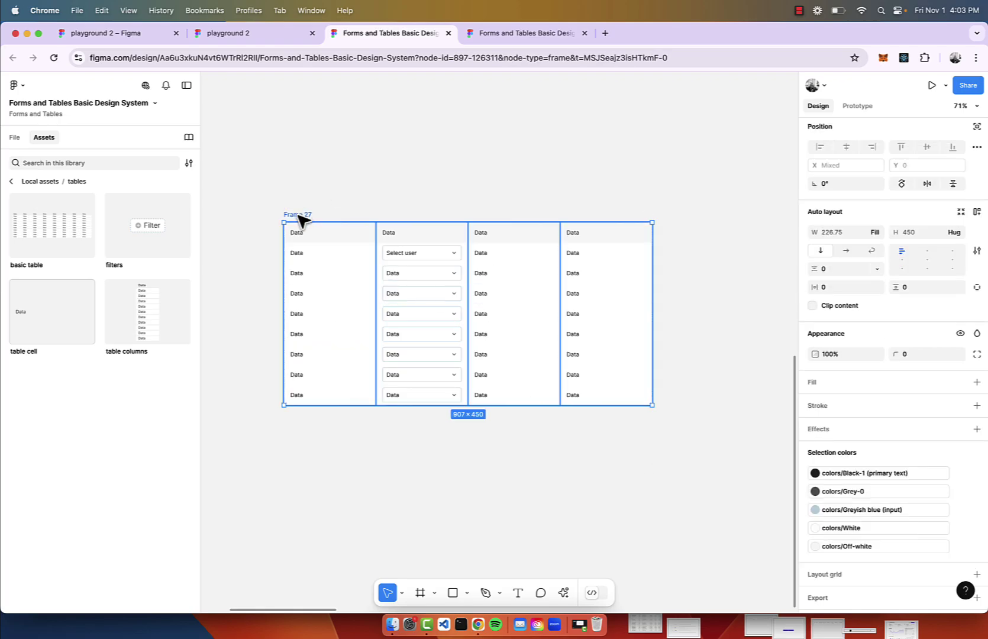
key(Return)
scroll(975, 533, down, 1)
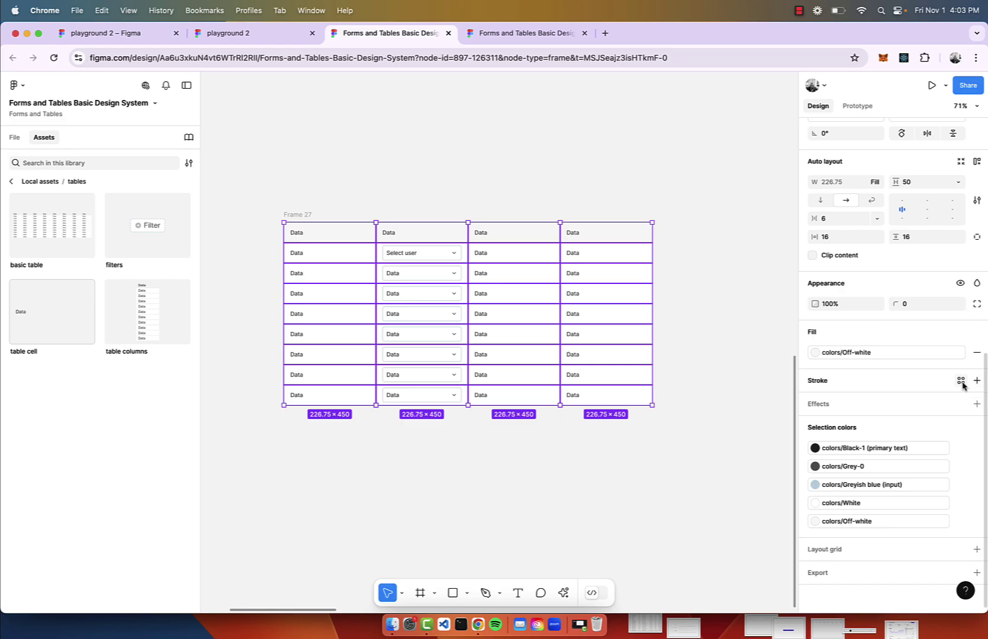
click(961, 382)
scroll(719, 551, down, 3)
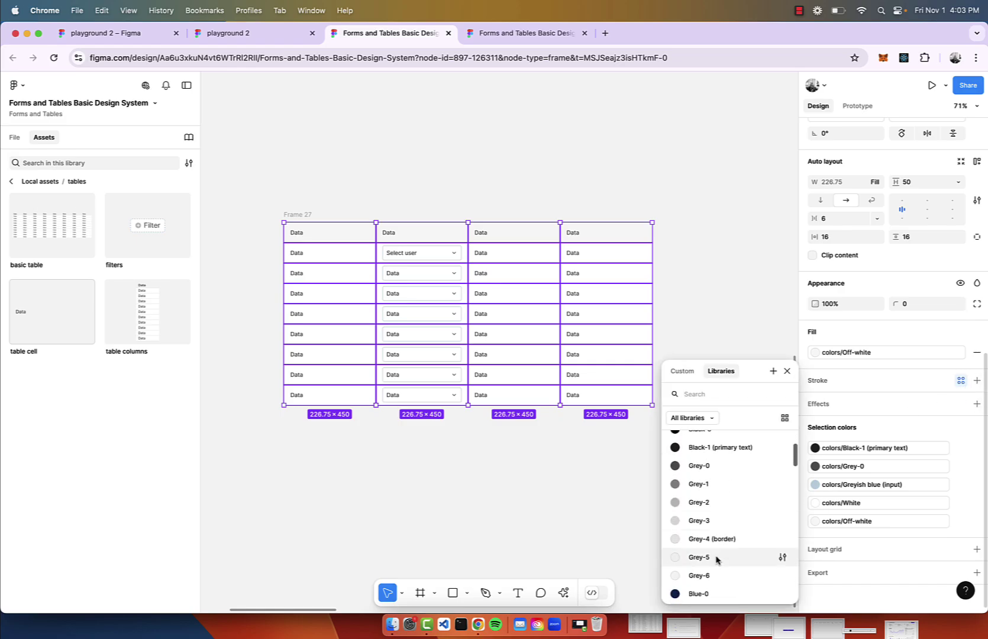
click(719, 538)
click(689, 499)
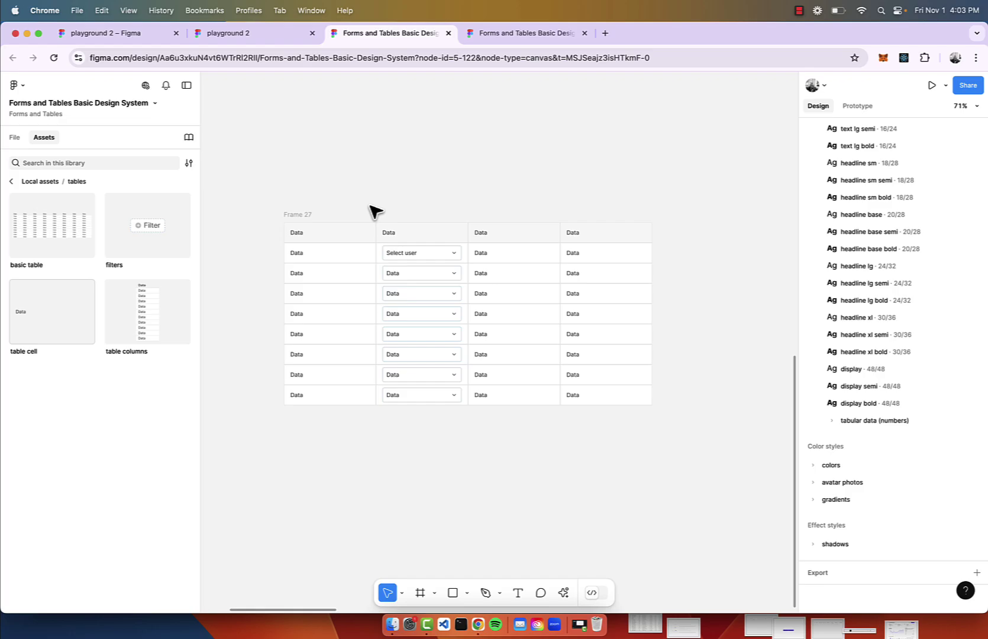
Resize the table to 866 px wide and briefly test a cell's avatar toggle
click(299, 215)
mouse_move(651, 292)
mouse_down()
mouse_move(728, 293)
mouse_move(635, 283)
mouse_up()
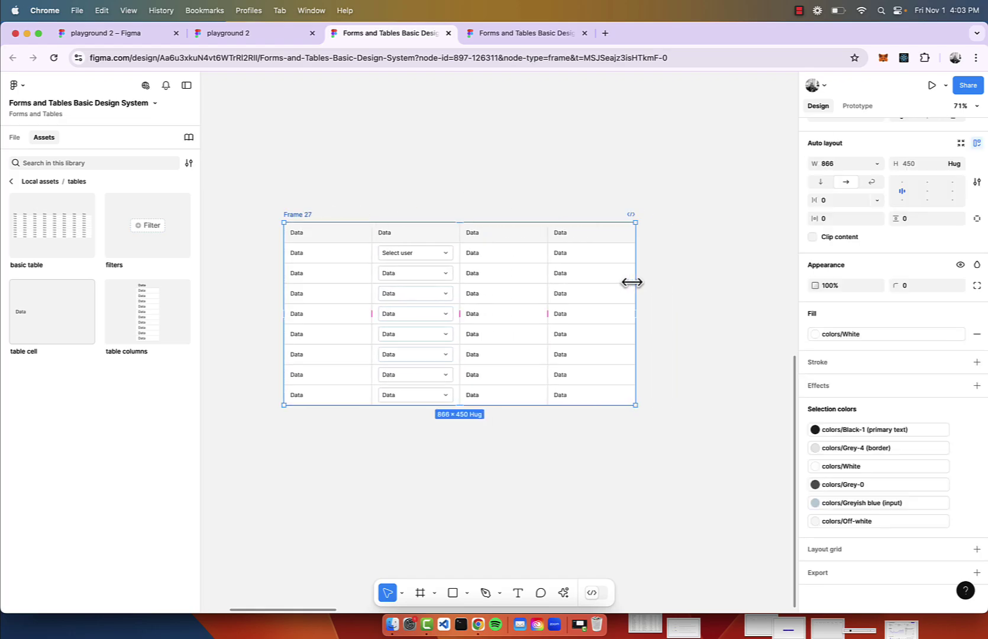
double_click(502, 281)
scroll(869, 254, up, 5)
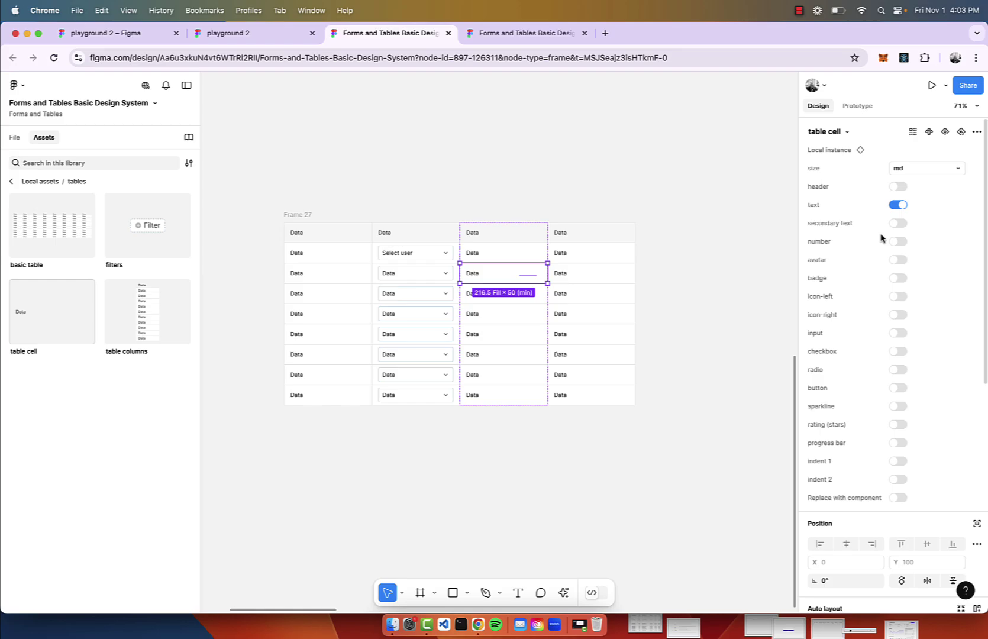
click(902, 261)
click(903, 261)
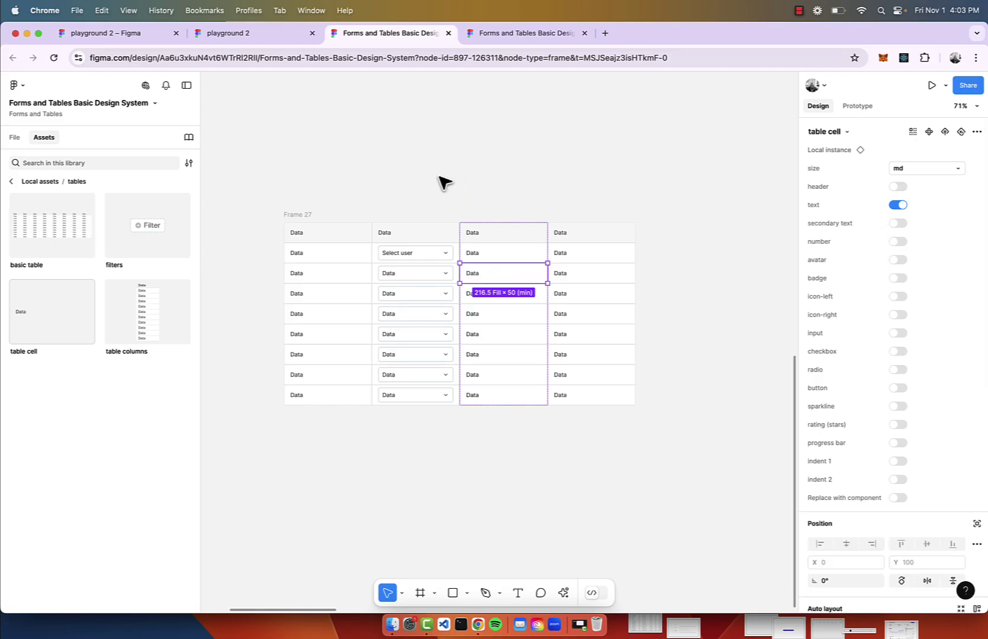
click(438, 179)
scroll(436, 176, up, 3)
Pan up to the Frame 21 dropdown example and return to the Local assets categories
scroll(402, 263, down, 3)
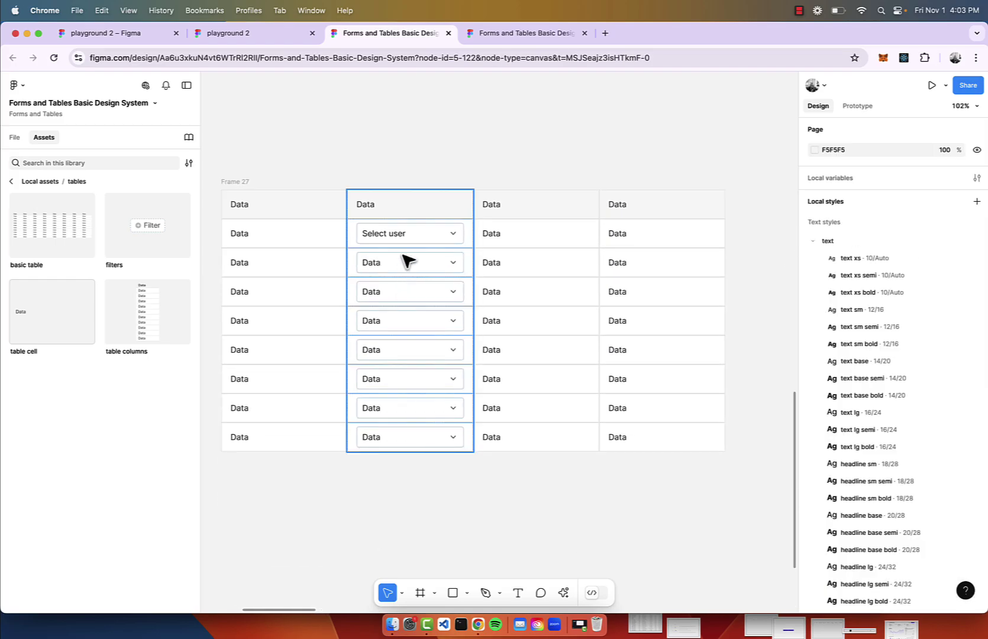
scroll(431, 254, down, 3)
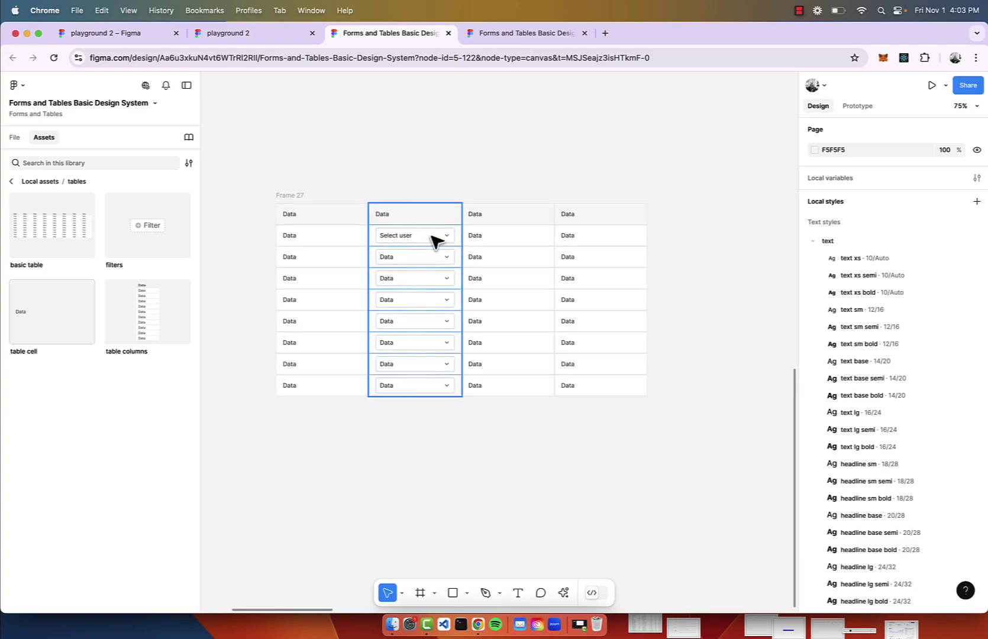
scroll(433, 246, down, 3)
scroll(434, 242, up, 2)
scroll(435, 241, up, 1)
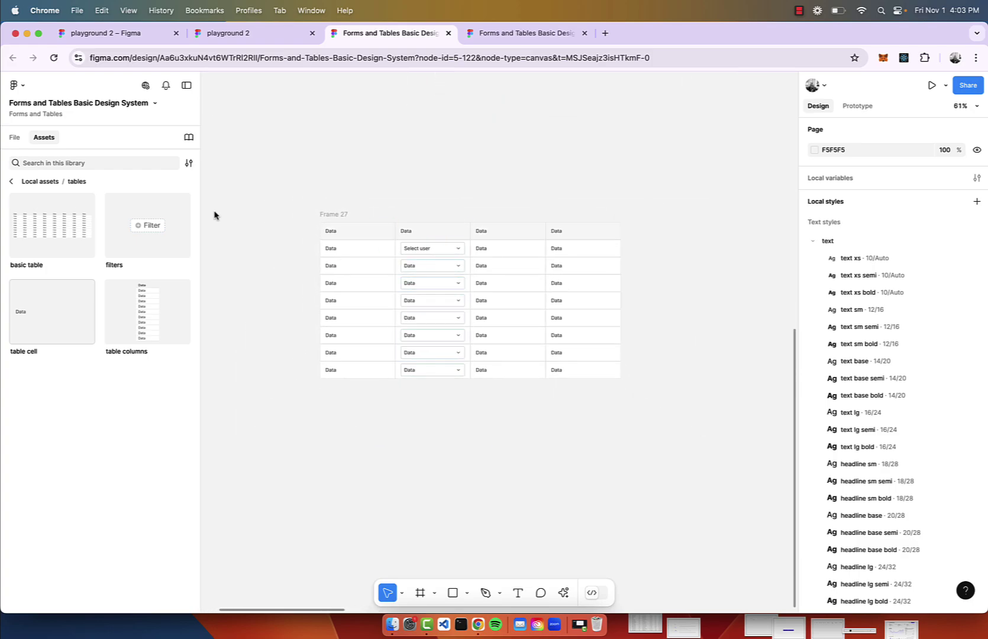
scroll(448, 142, up, 10)
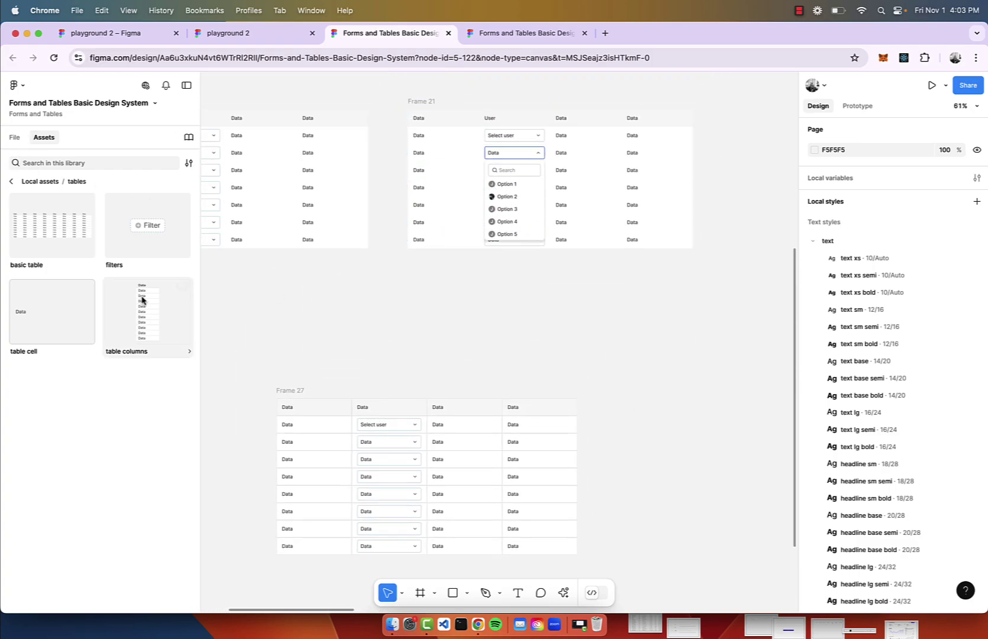
click(10, 182)
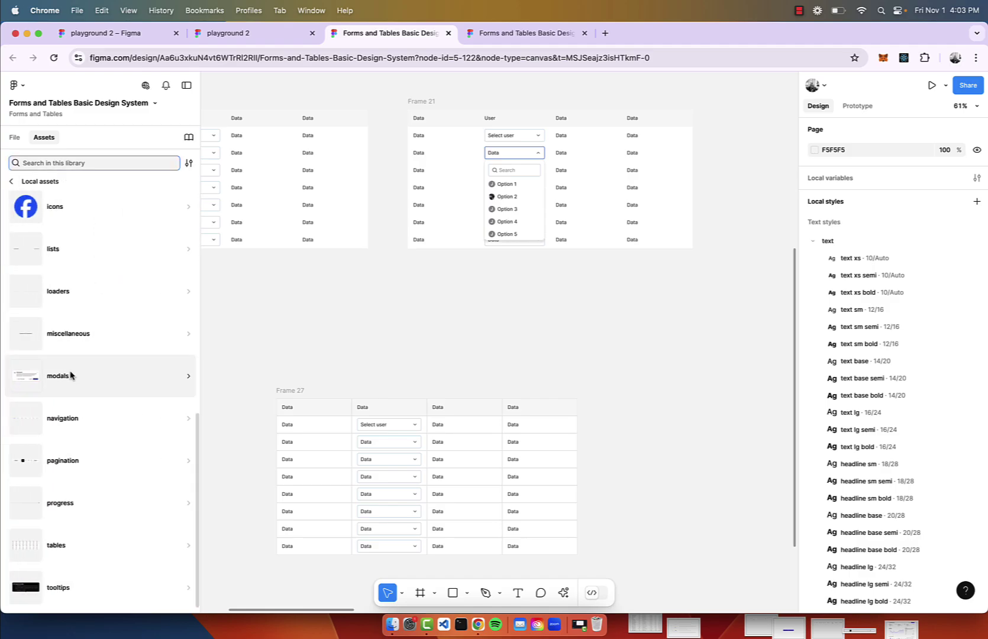
scroll(71, 375, up, 5)
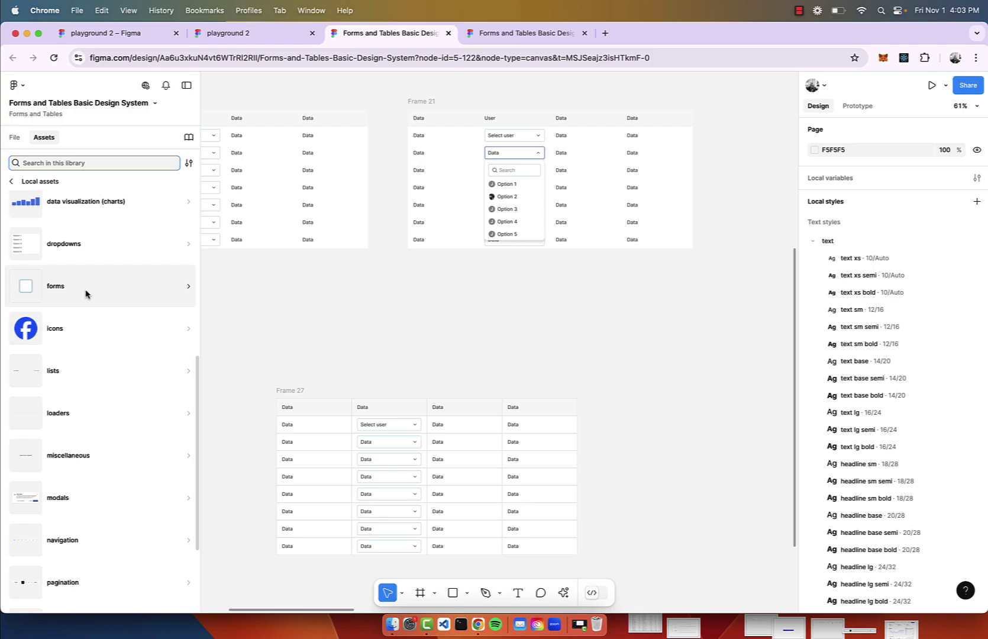
Place the selection menu component listing Options 1–5 above the table
click(85, 262)
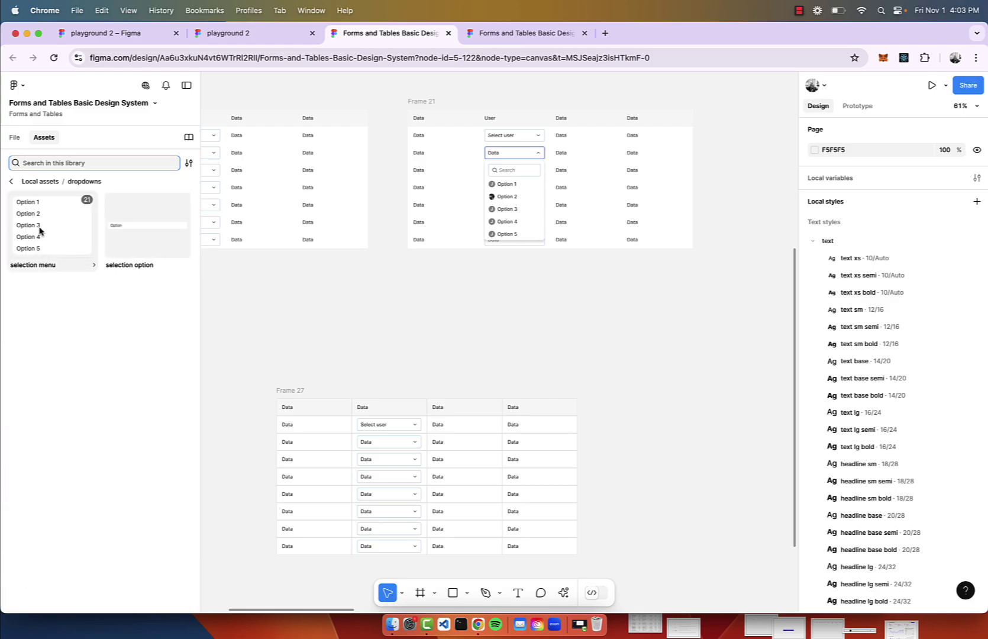
drag(152, 239, 430, 319)
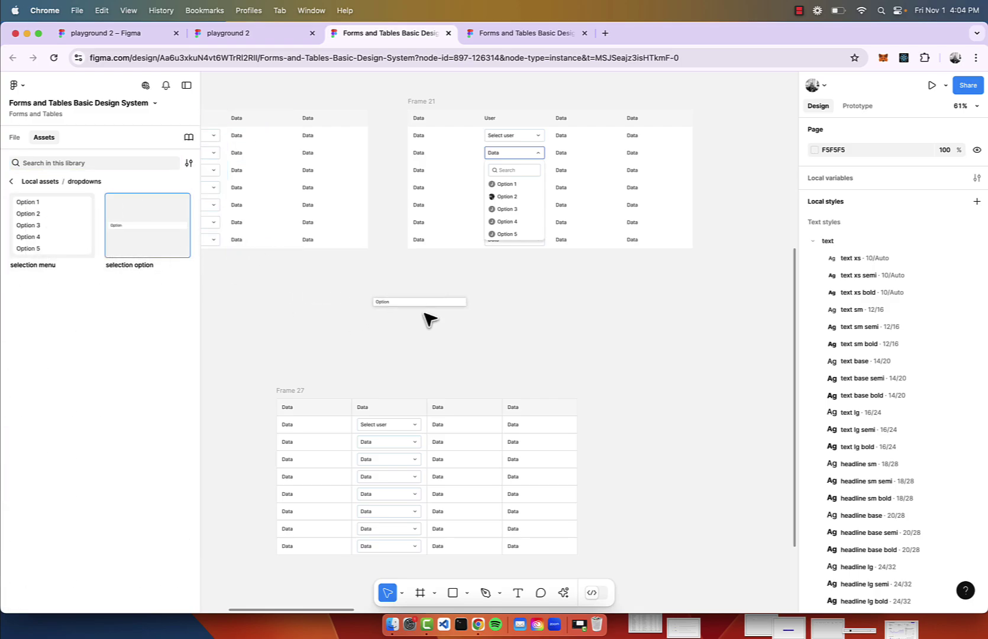
key(BackSpace)
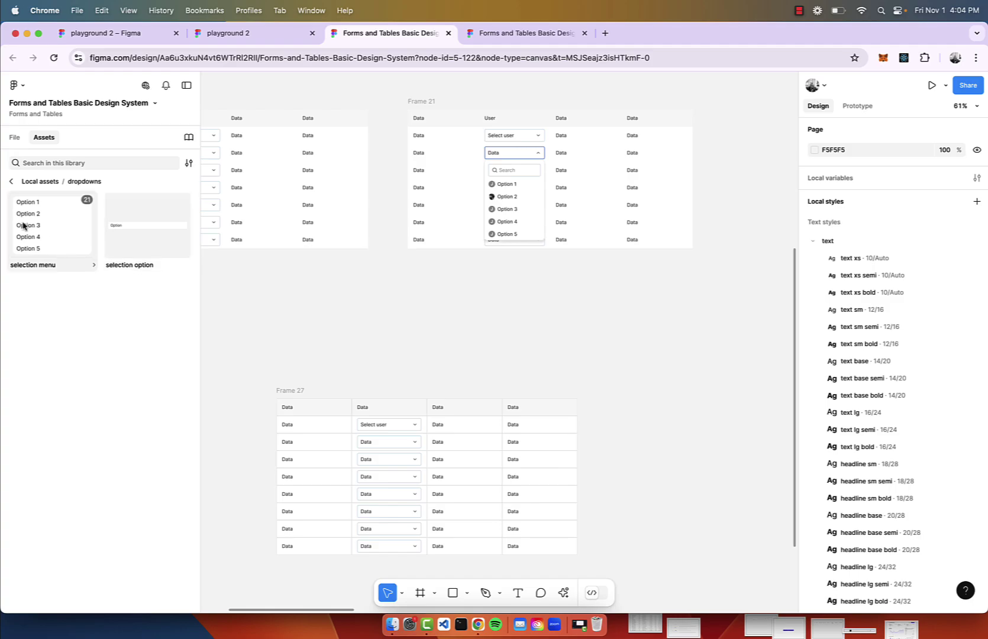
drag(22, 223, 482, 374)
scroll(376, 315, up, 3)
click(571, 340)
scroll(482, 374, down, 3)
scroll(482, 374, left, 1)
scroll(923, 513, down, 5)
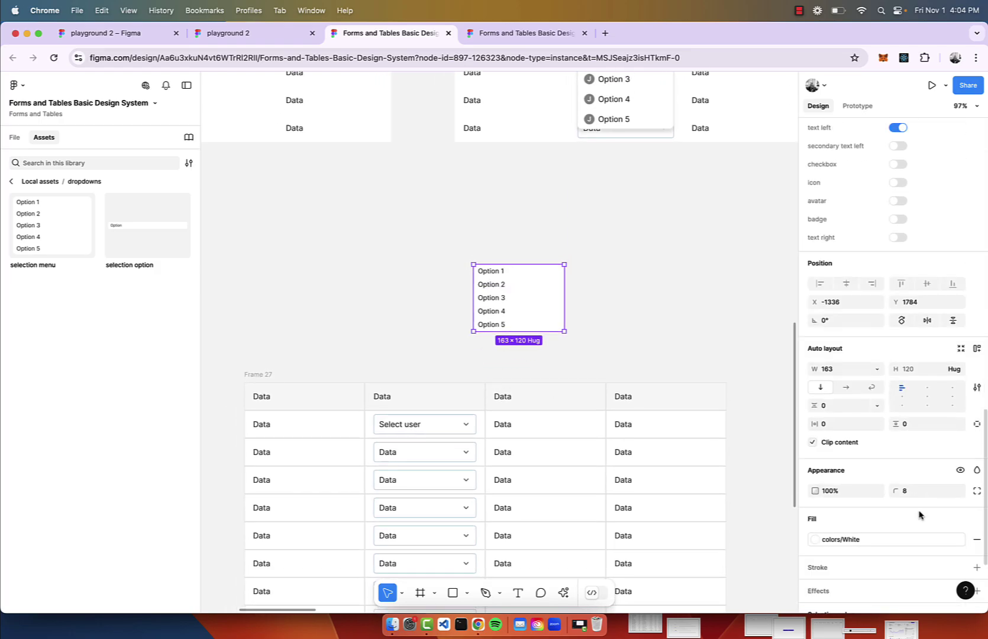
scroll(911, 574, down, 2)
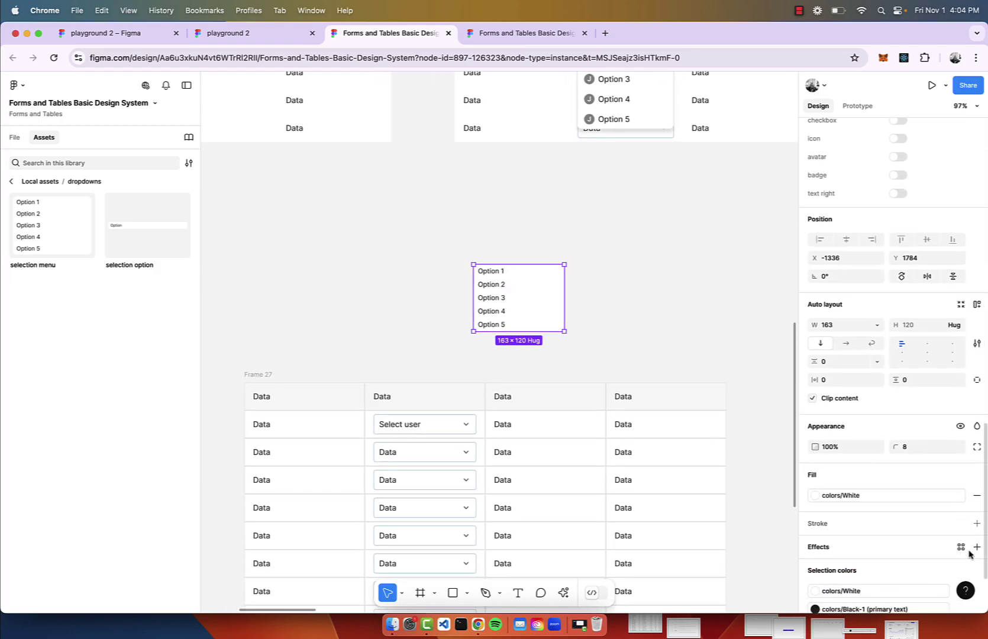
Apply the shadows/md drop shadow effect style to the selection menu
click(962, 546)
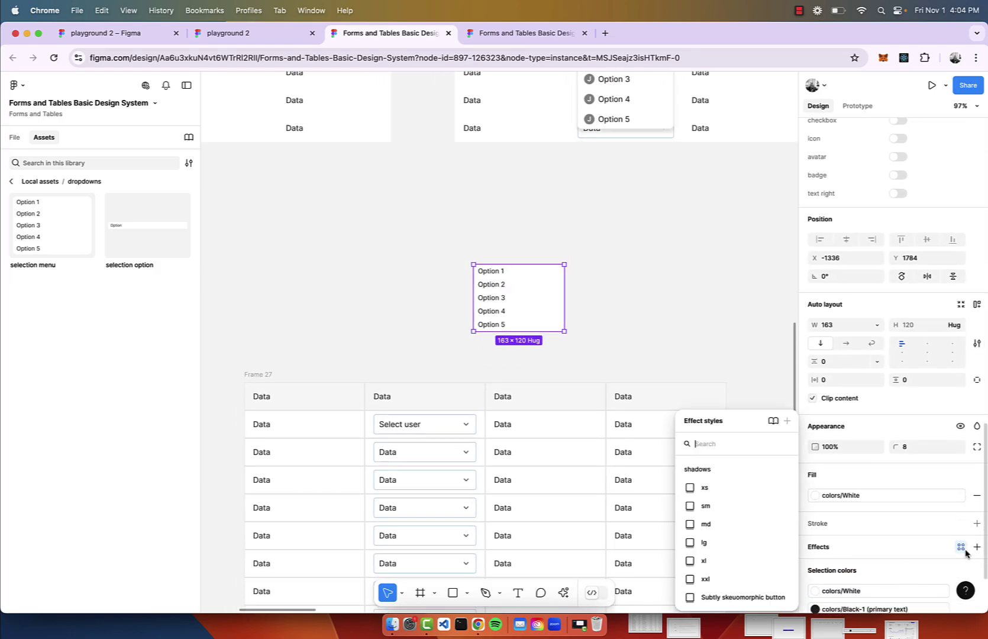
click(723, 524)
click(633, 304)
scroll(633, 304, down, 3)
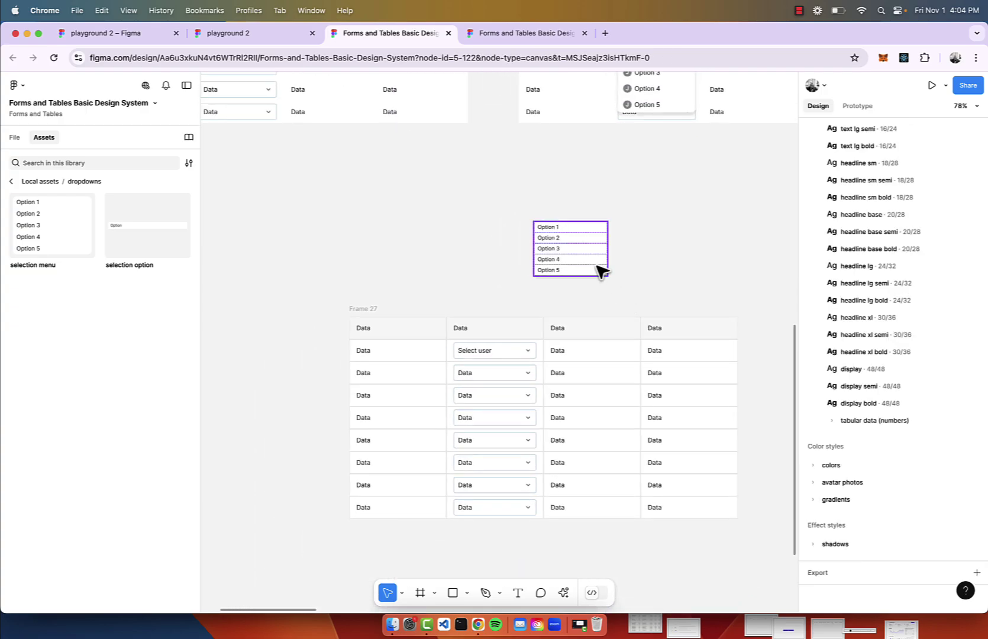
click(600, 271)
Move the menu into Frame 27's dropdown column, letting it float freely over the column
drag(600, 271, 539, 399)
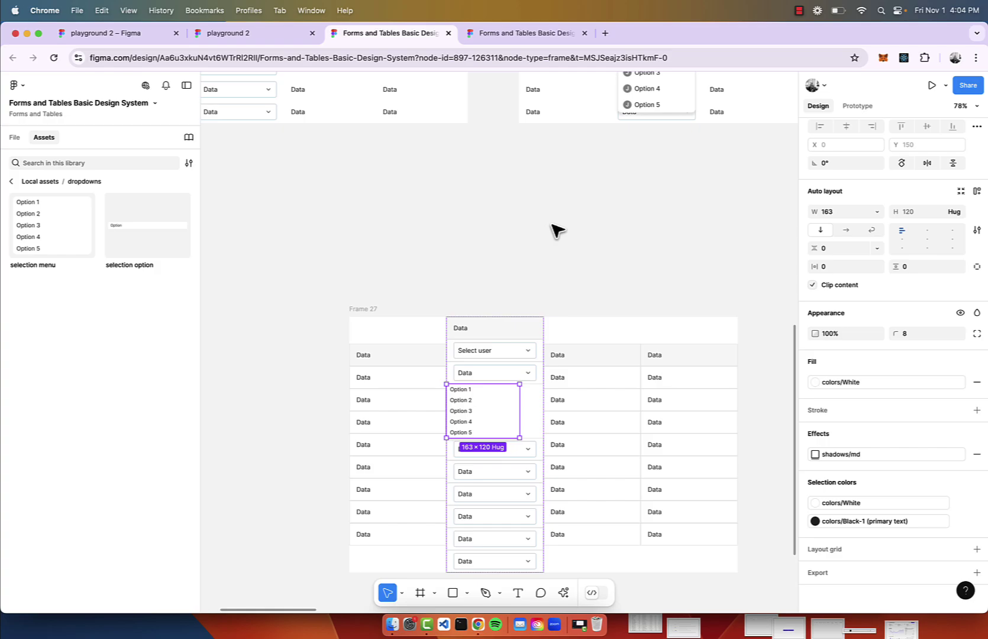
scroll(556, 229, up, 5)
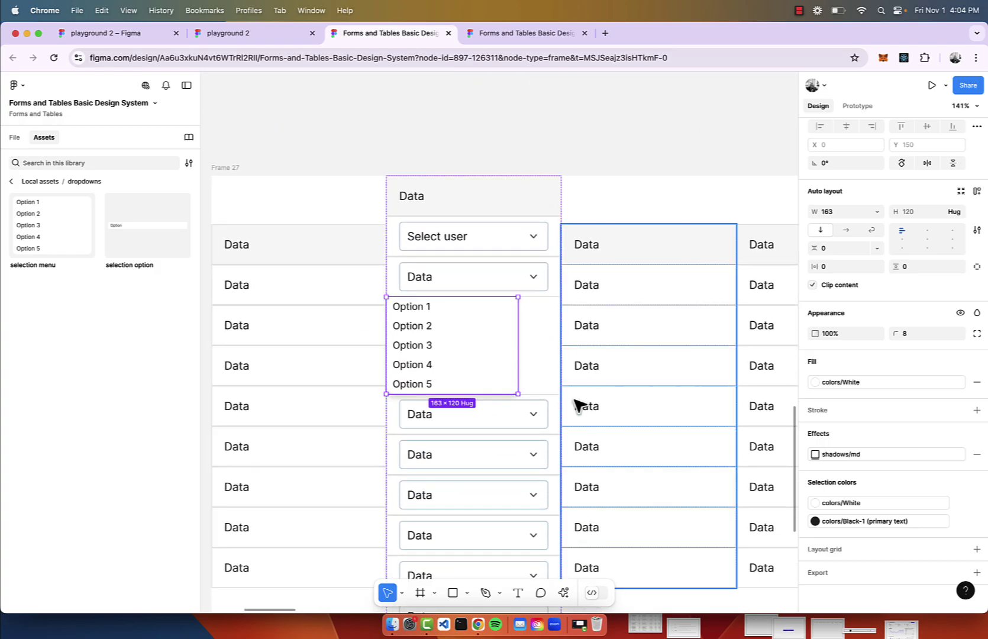
scroll(525, 155, up, 2)
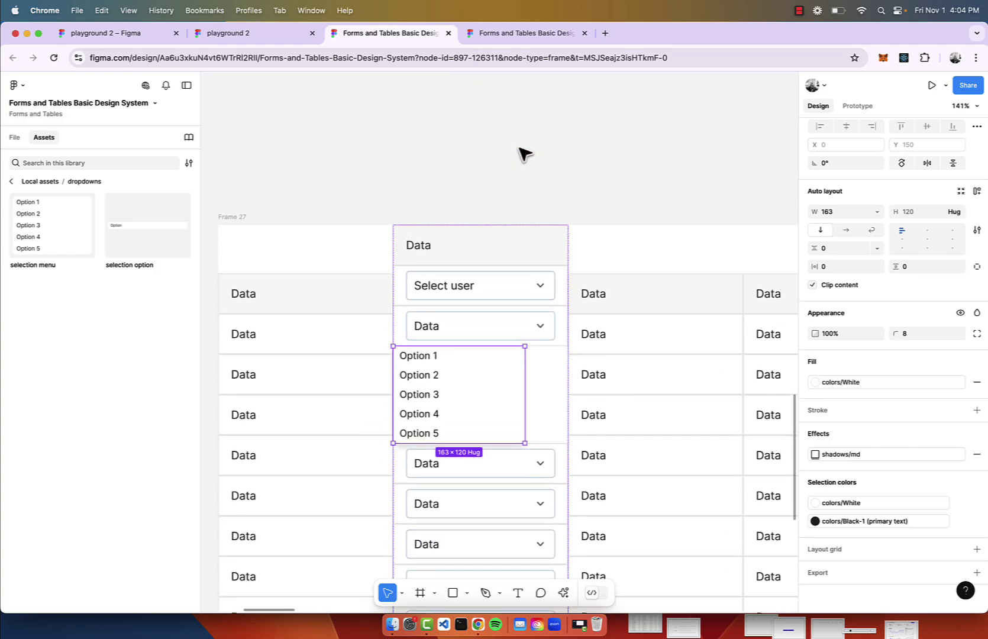
scroll(699, 229, right, 2)
scroll(869, 333, up, 10)
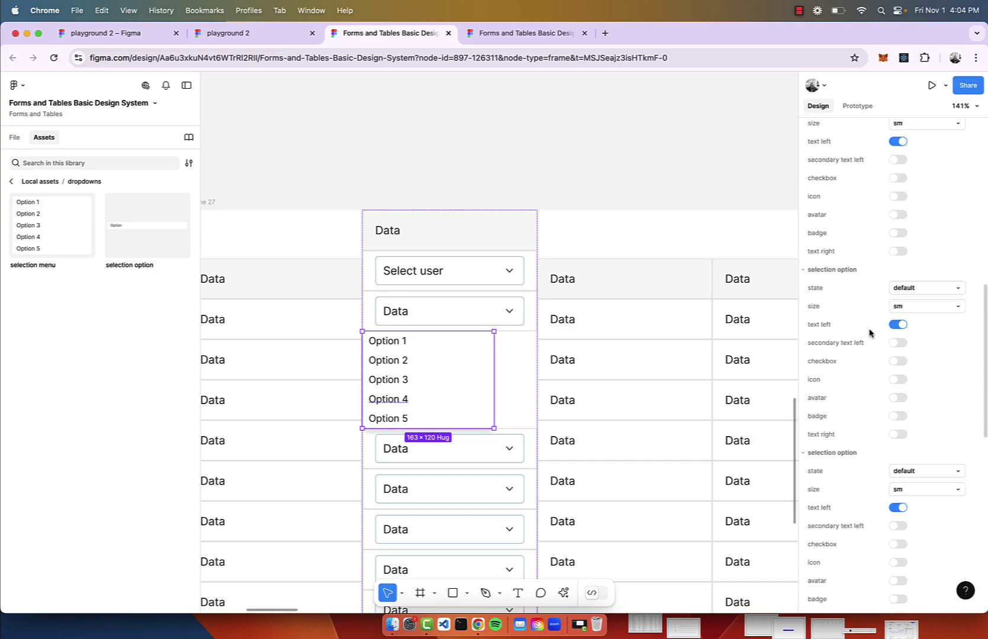
scroll(869, 333, down, 3)
scroll(869, 333, down, 5)
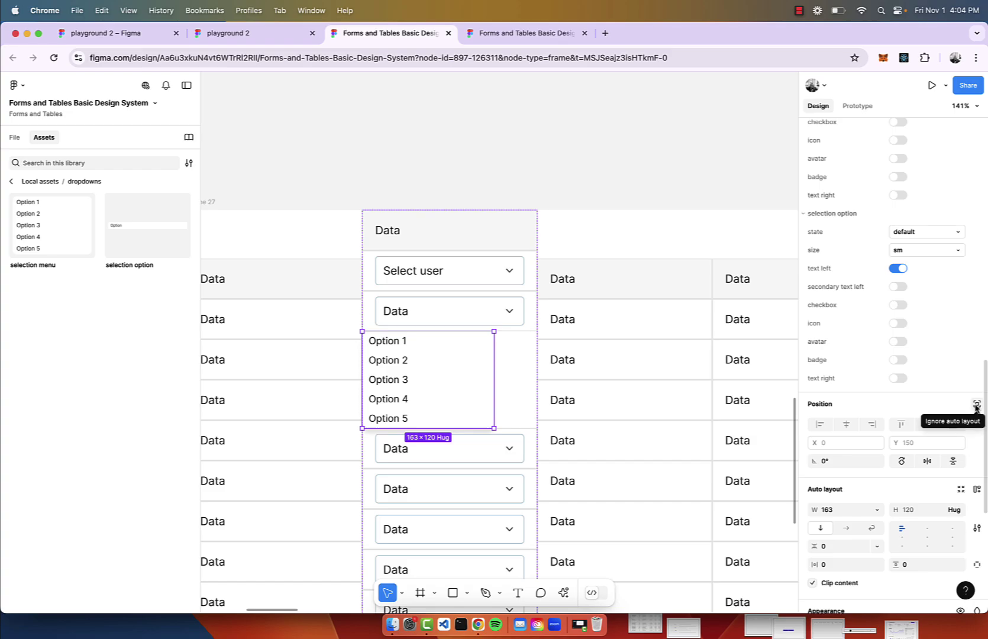
click(976, 406)
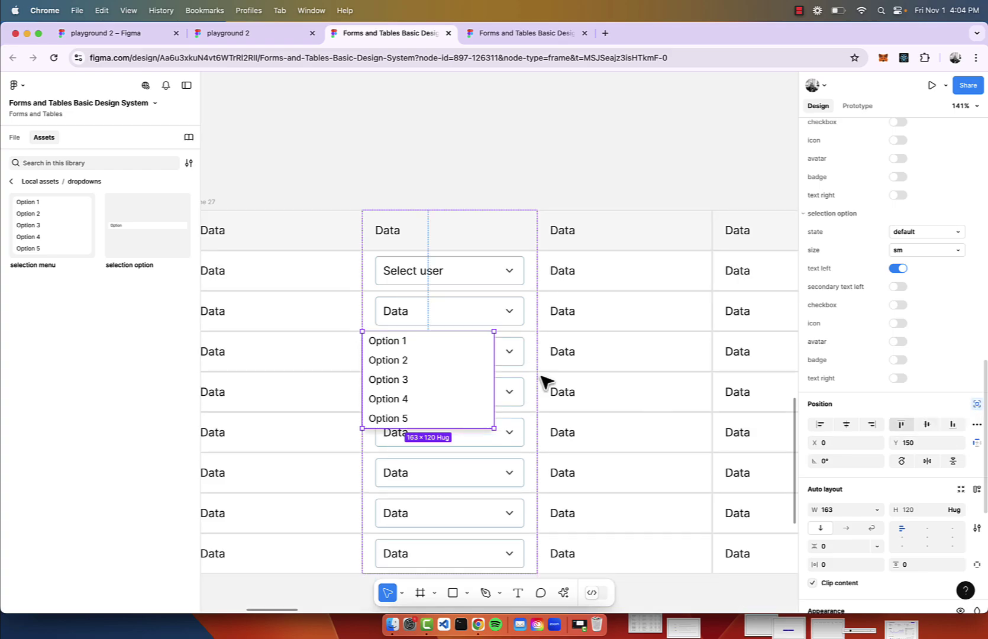
scroll(367, 290, down, 2)
scroll(367, 290, left, 1)
Nudge the menu with arrow keys until it sits directly beneath the second-row Data dropdown
key(alt)
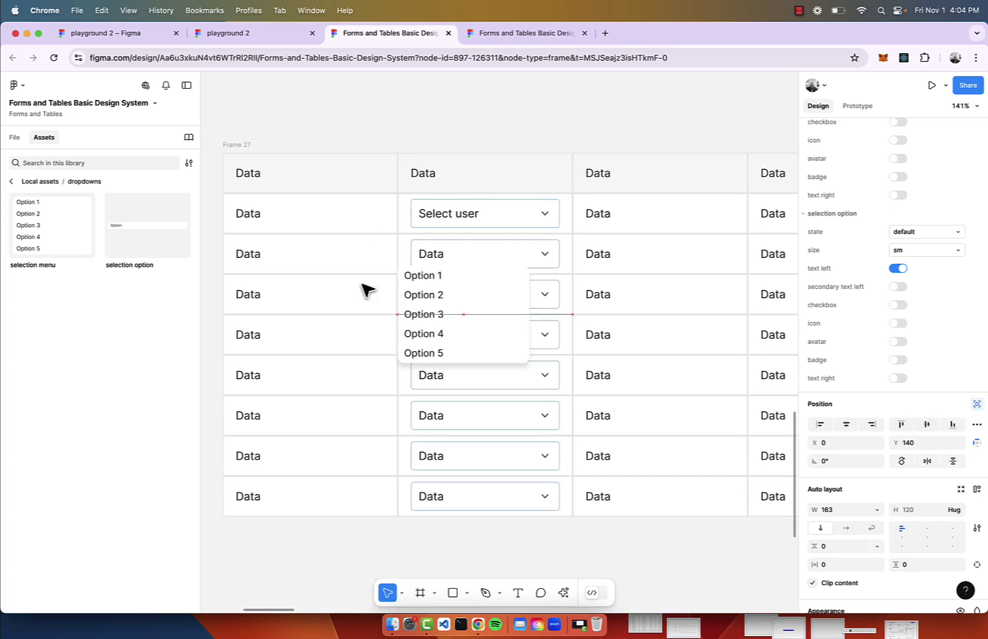
key(Right)
key(Right)
key(Right)
key(Right)
key(Right)
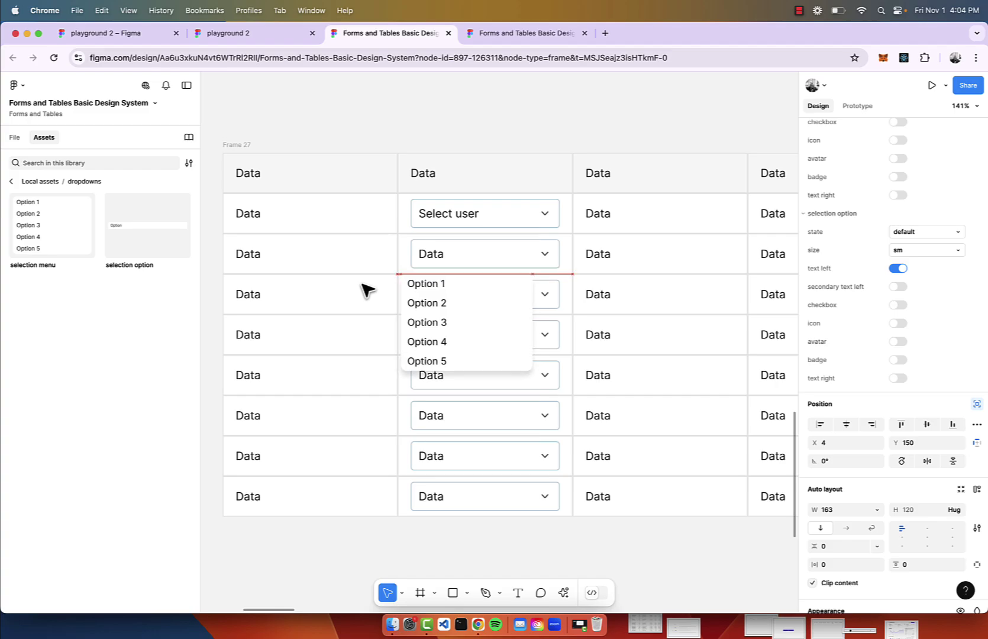
key(shift+Up)
key(Down)
key(Down)
key(Down)
key(Down)
key(Down)
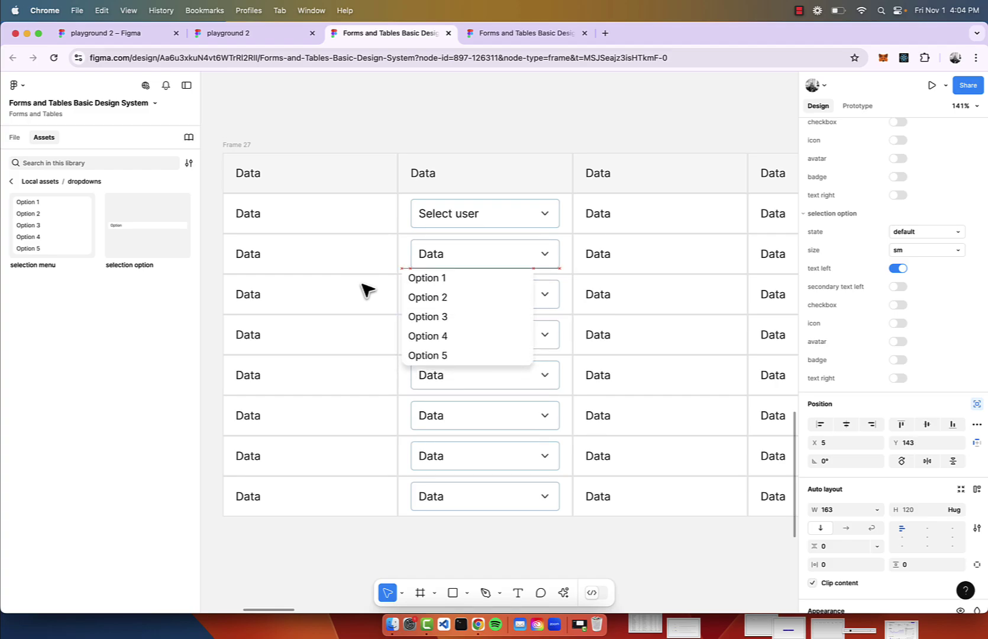
key(Down)
key(shift+Right)
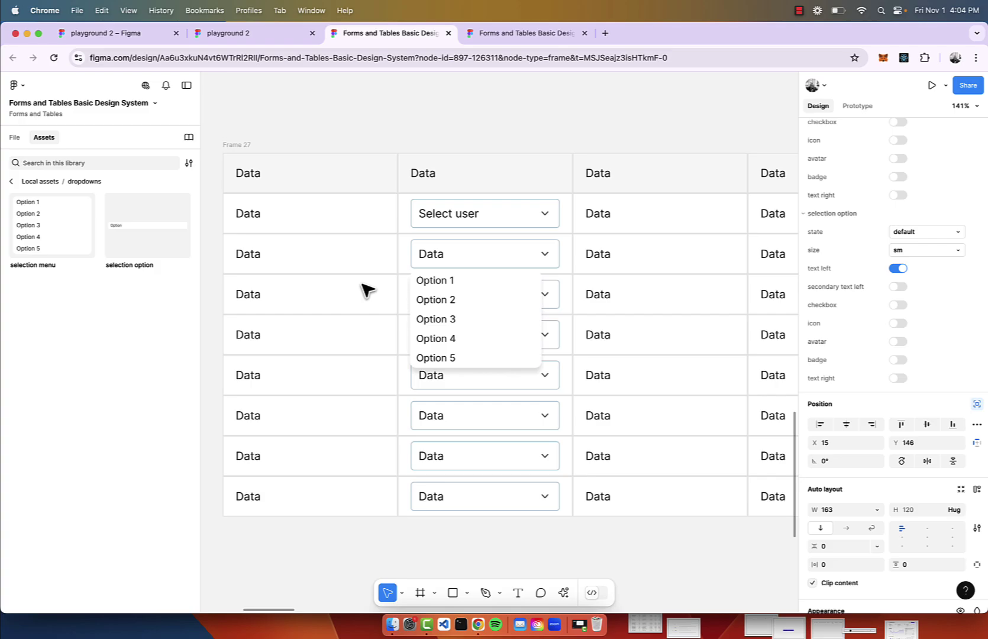
Widen the menu to 186 to match the dropdown, then select Frame 27
drag(541, 305, 557, 305)
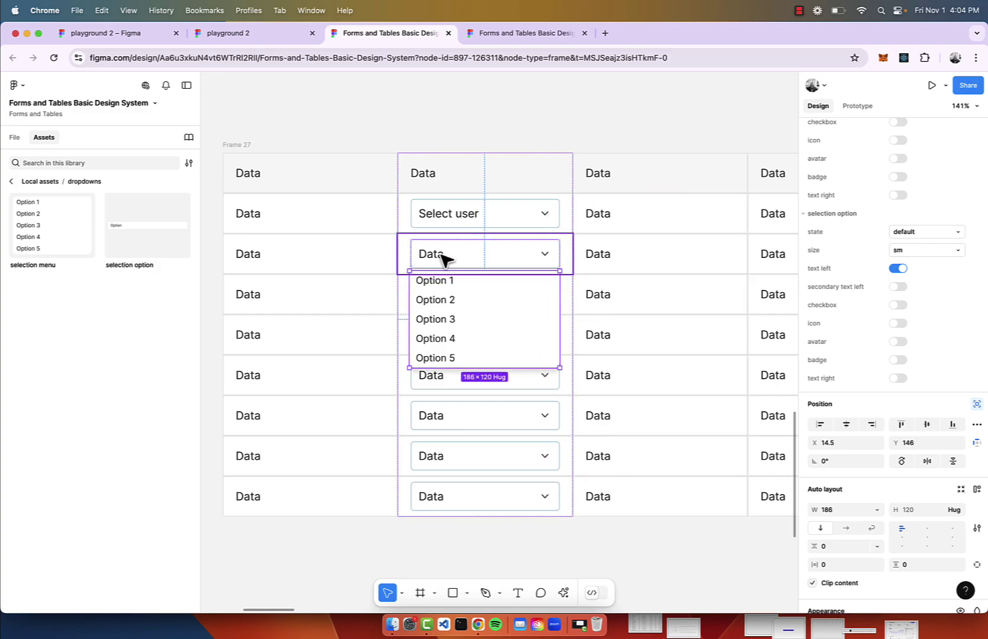
scroll(497, 254, down, 3)
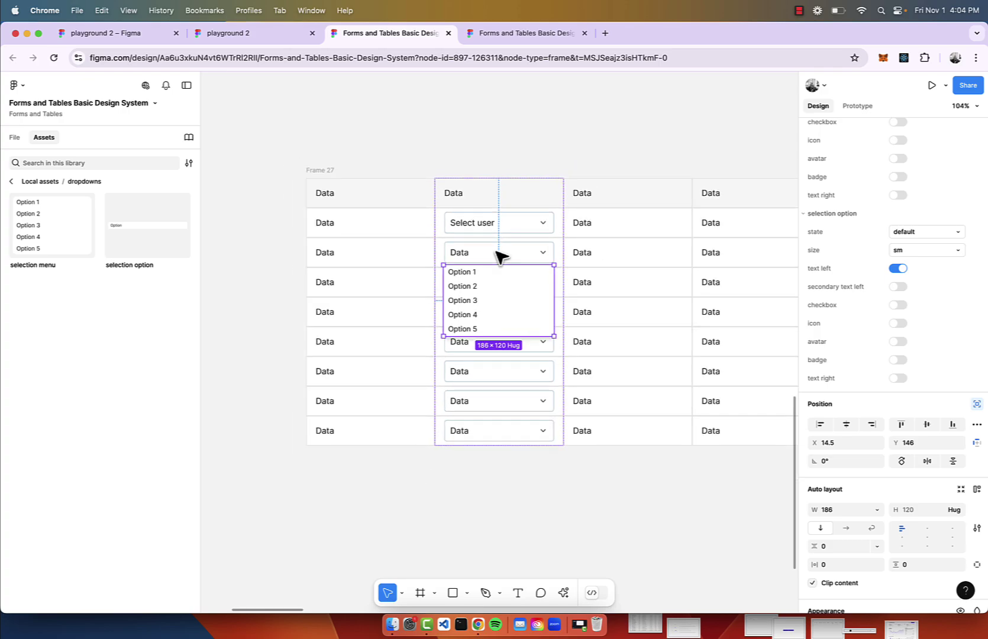
click(516, 137)
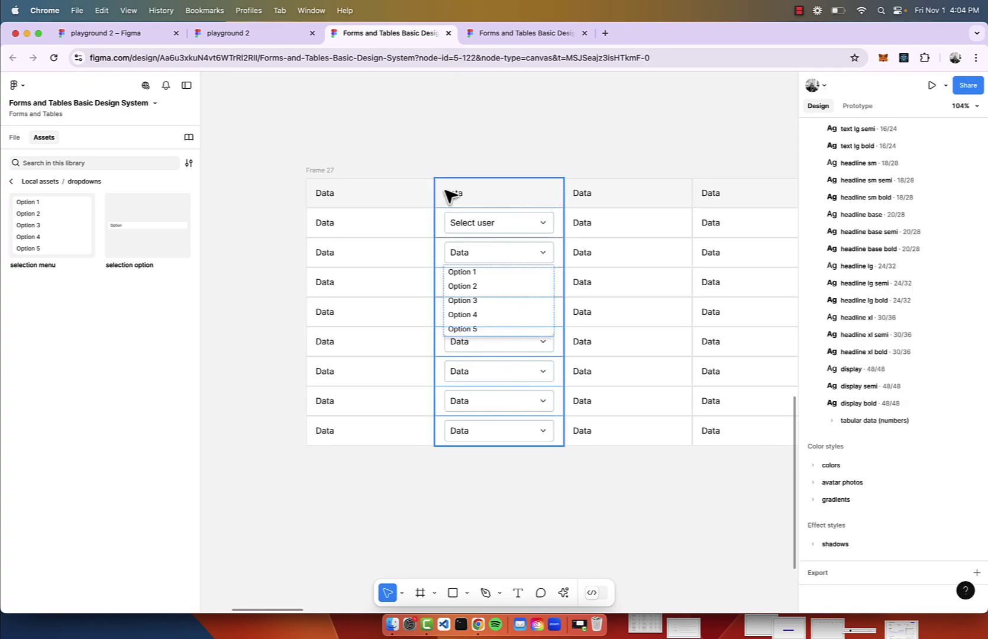
scroll(451, 144, down, 3)
click(391, 155)
scroll(391, 155, down, 2)
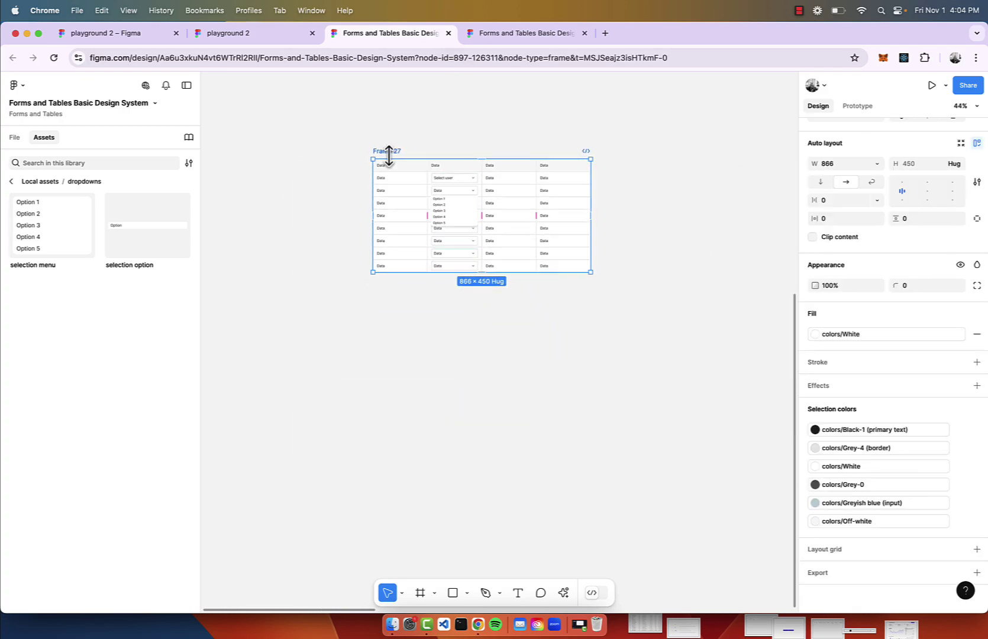
scroll(429, 156, left, 4)
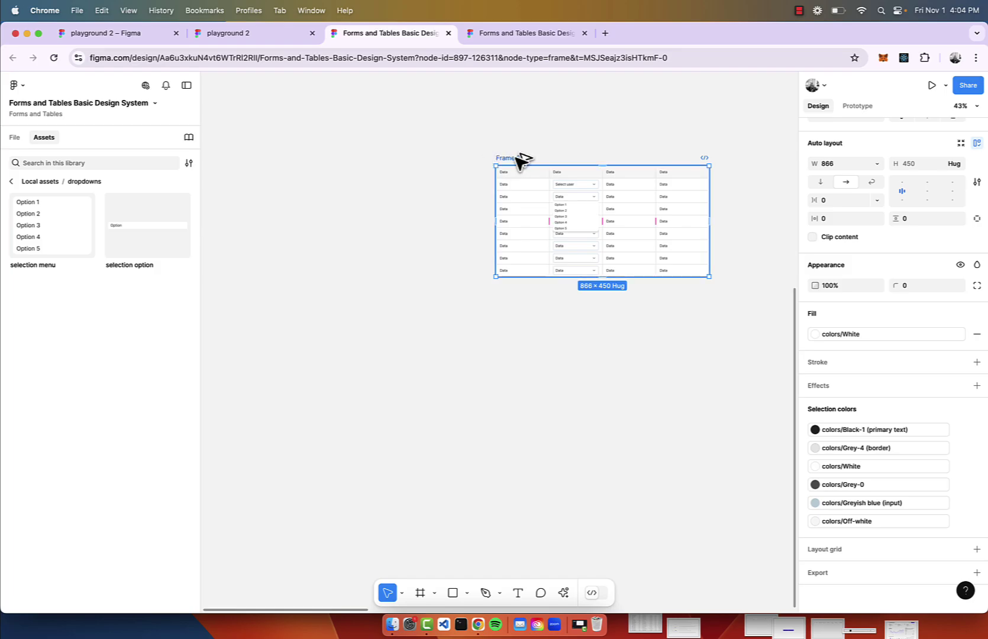
Duplicate Frame 27 to its left as Frame 28 and delete the options menu from the copy
drag(519, 159, 292, 160)
click(325, 129)
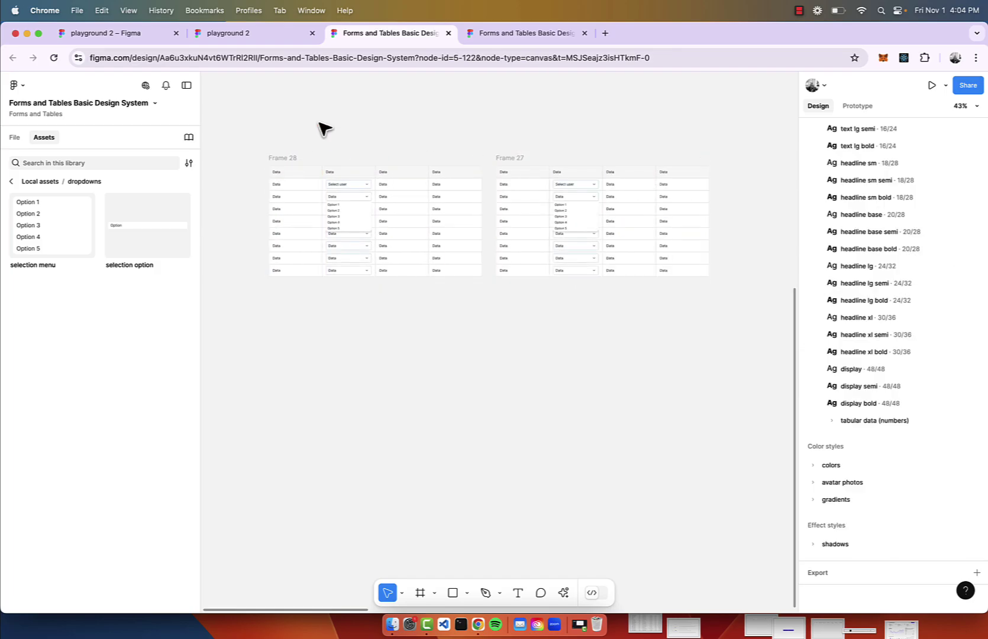
double_click(348, 222)
key(Delete)
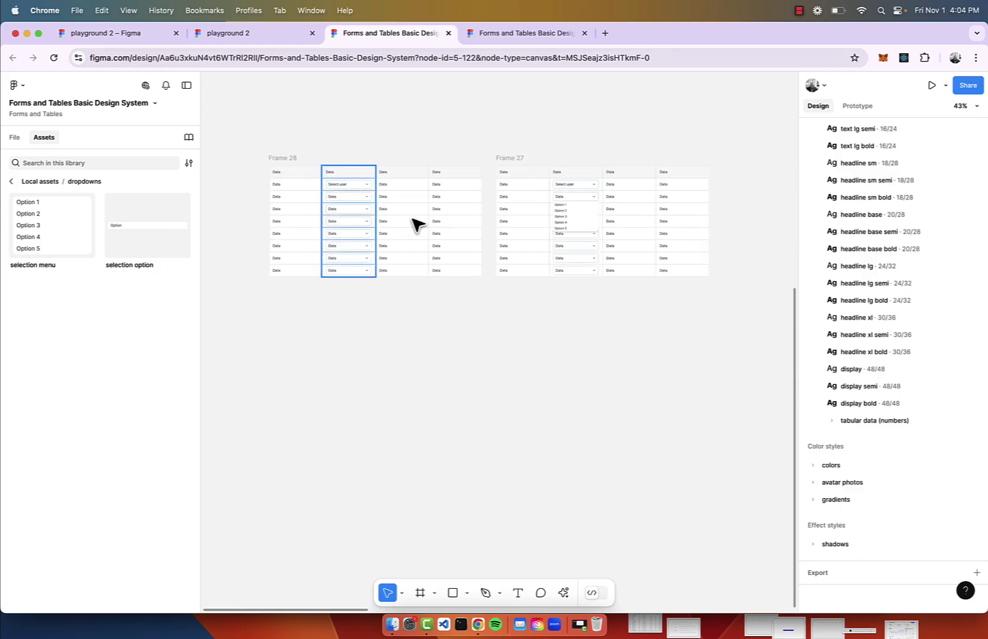
scroll(580, 214, right, 2)
scroll(581, 213, up, 5)
scroll(553, 214, up, 2)
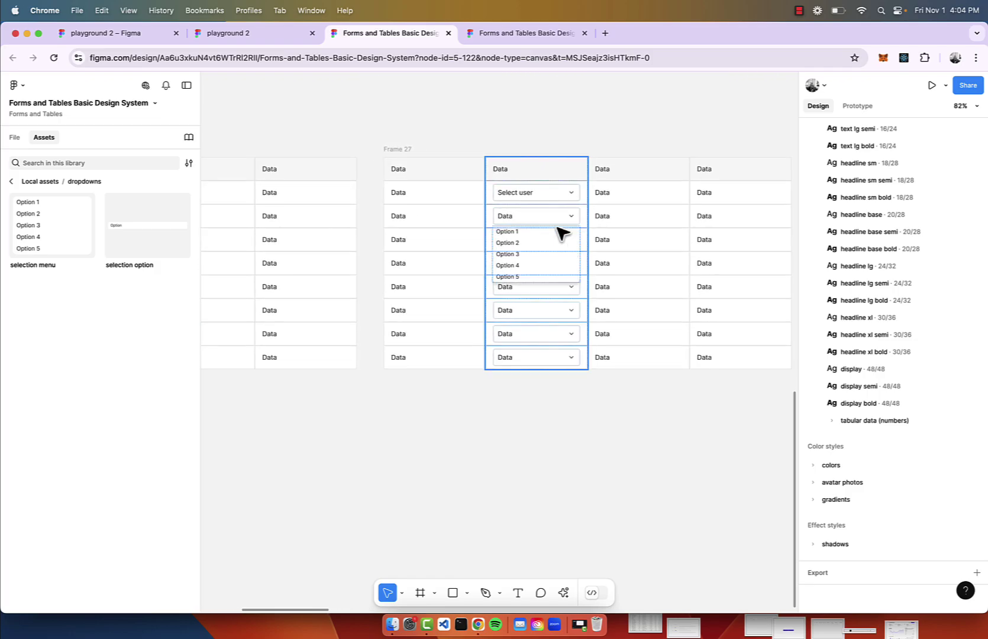
Set Frame 27's second-row Data dropdown to the active state
click(560, 223)
click(560, 223)
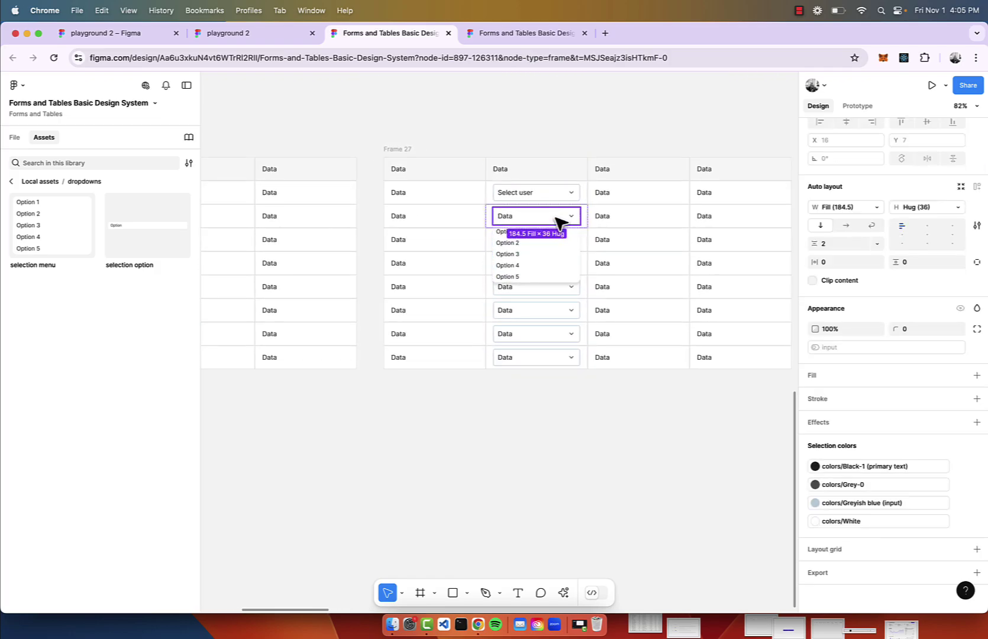
scroll(560, 222, up, 3)
scroll(926, 225, up, 5)
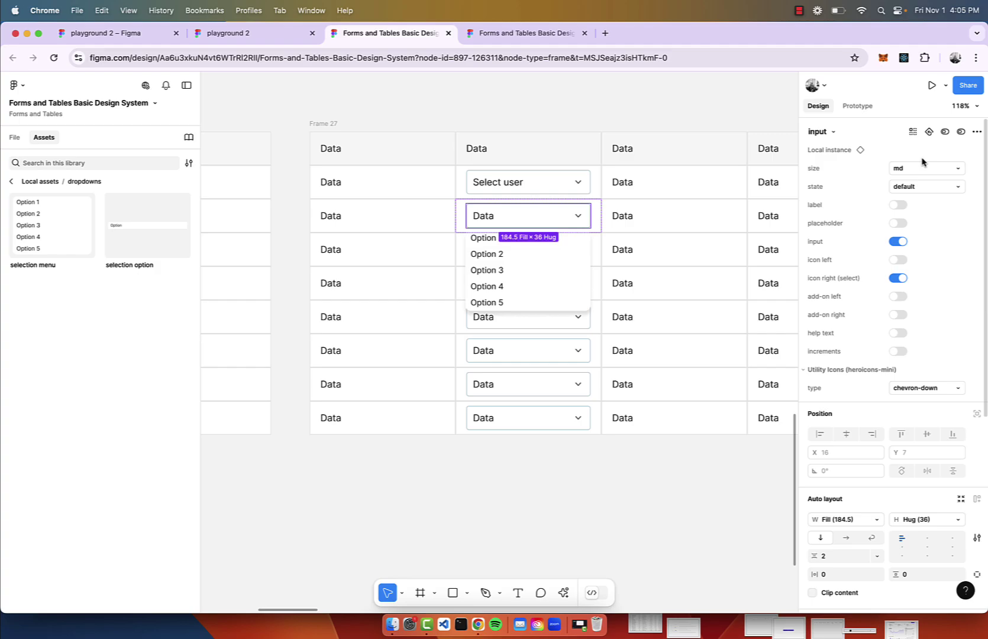
click(919, 187)
click(915, 213)
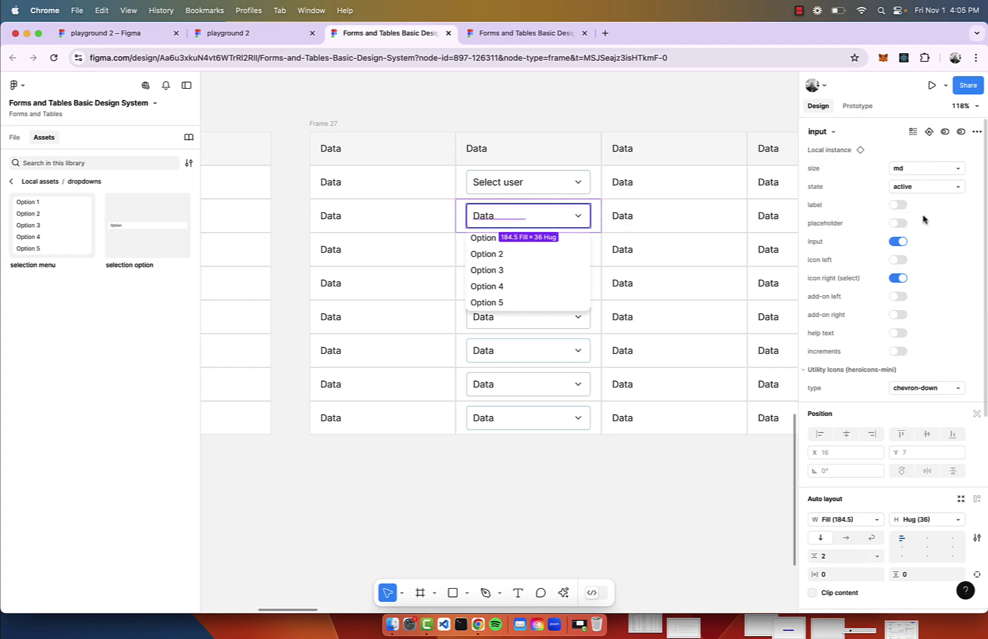
Change that dropdown's icon to chevron-up and zoom out to see both tables
click(583, 220)
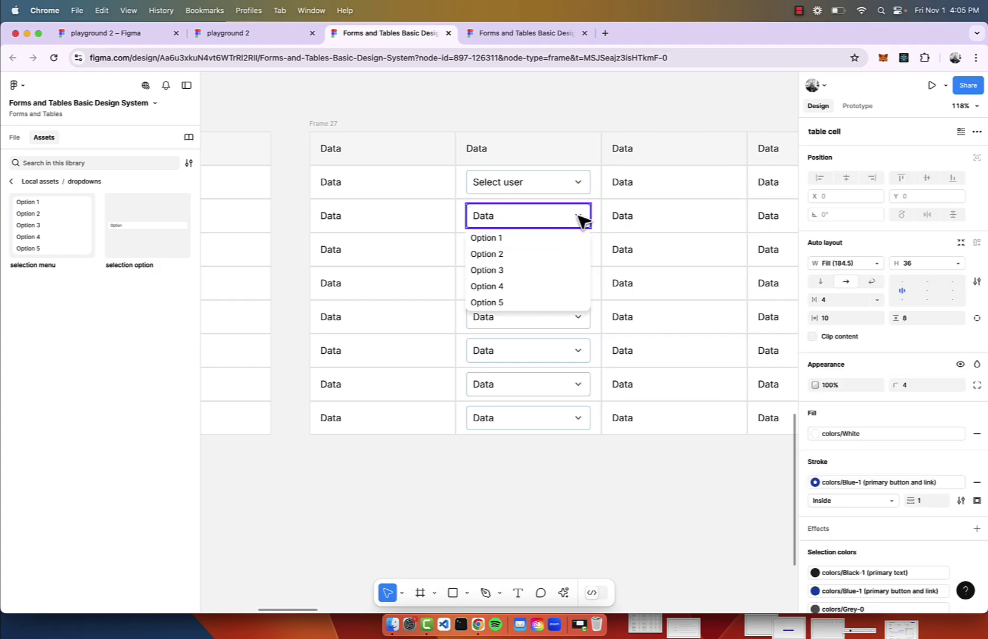
click(582, 220)
click(956, 170)
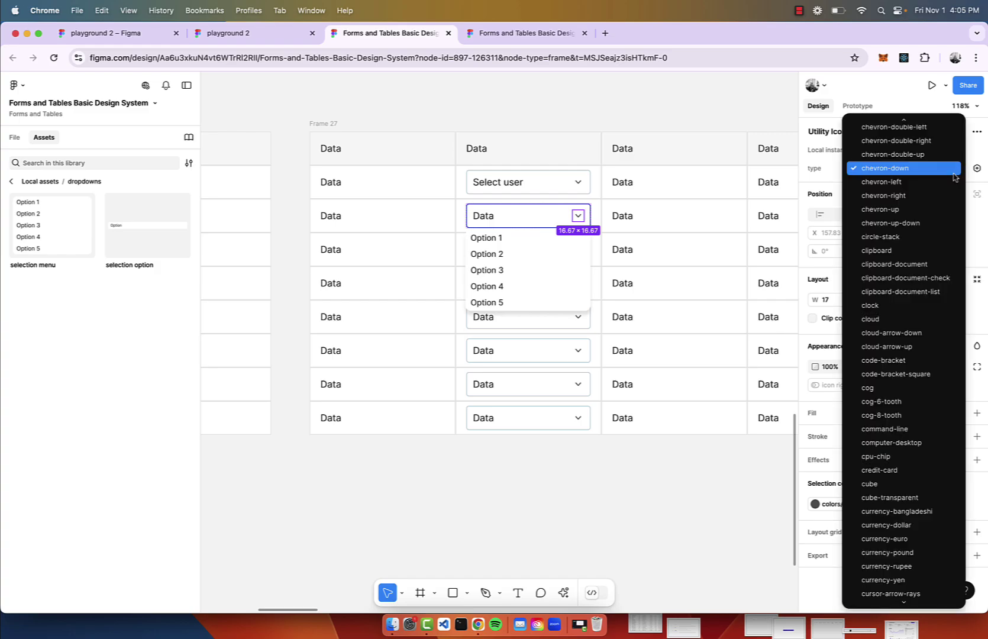
click(931, 208)
click(612, 115)
key(shift+1)
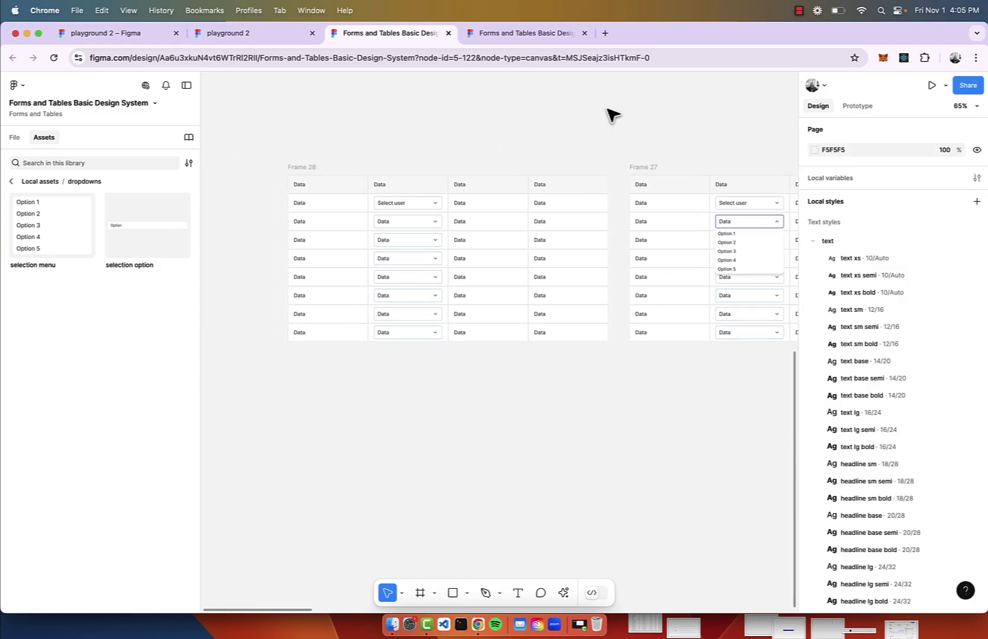
Link Frame 28's Data dropdown on click to Frame 27
click(318, 169)
click(861, 106)
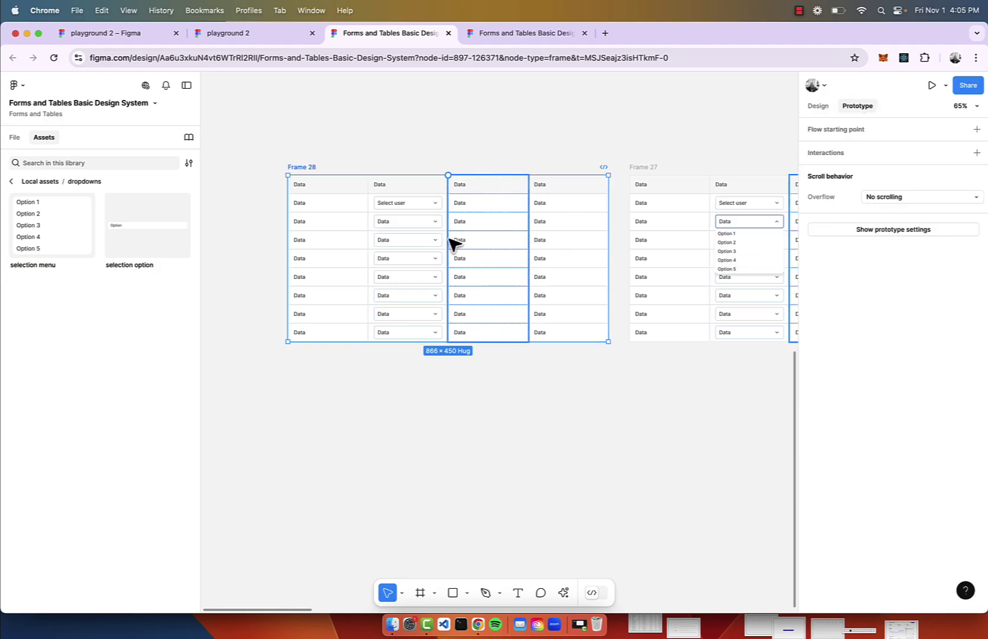
double_click(402, 226)
double_click(417, 227)
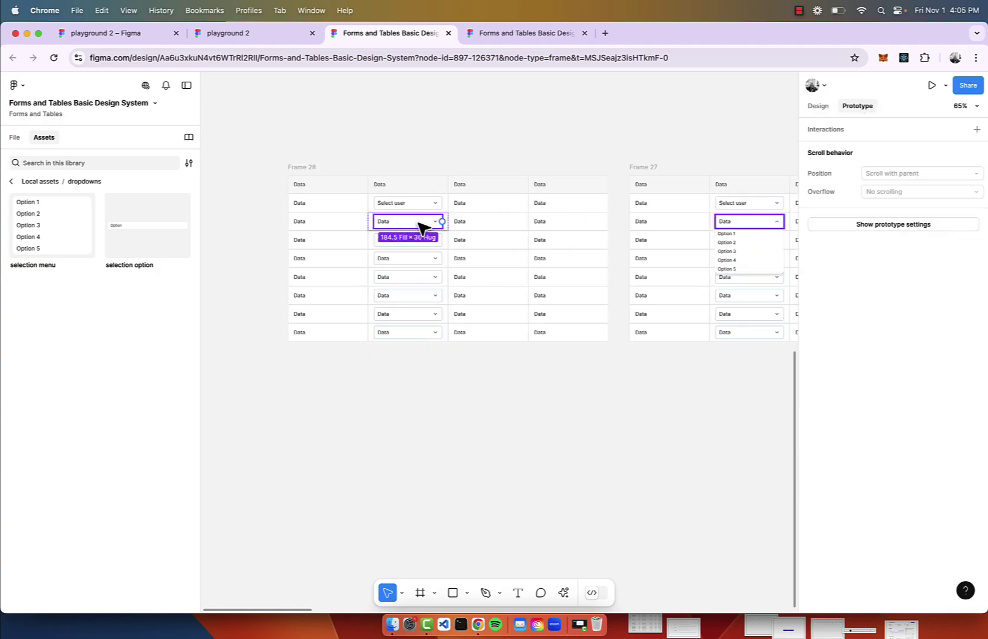
drag(409, 227, 686, 235)
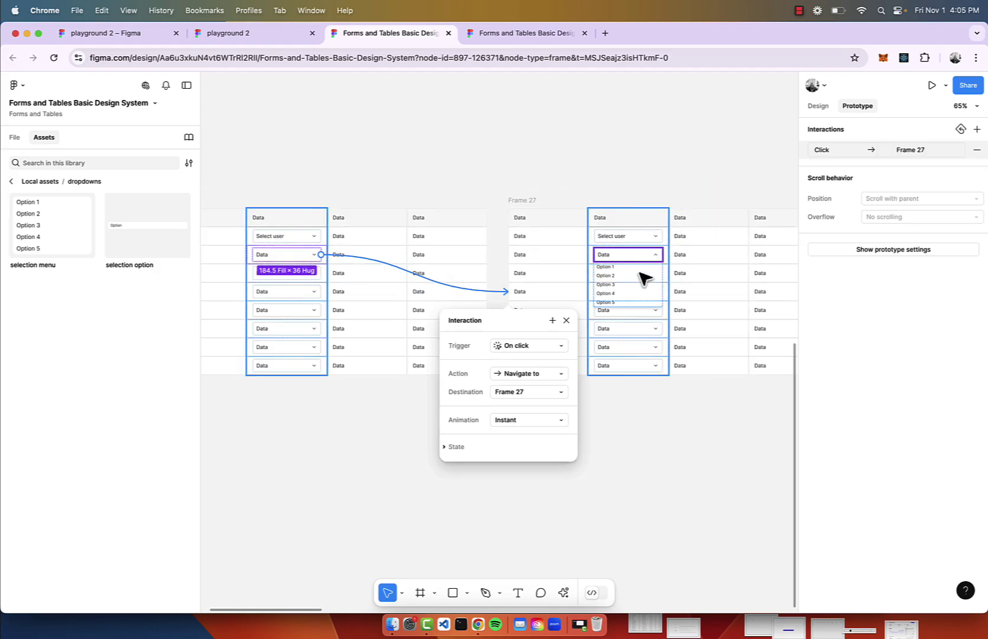
Link Frame 27's Data dropdown back to Frame 28 and start presenting the prototype
click(621, 258)
double_click(614, 258)
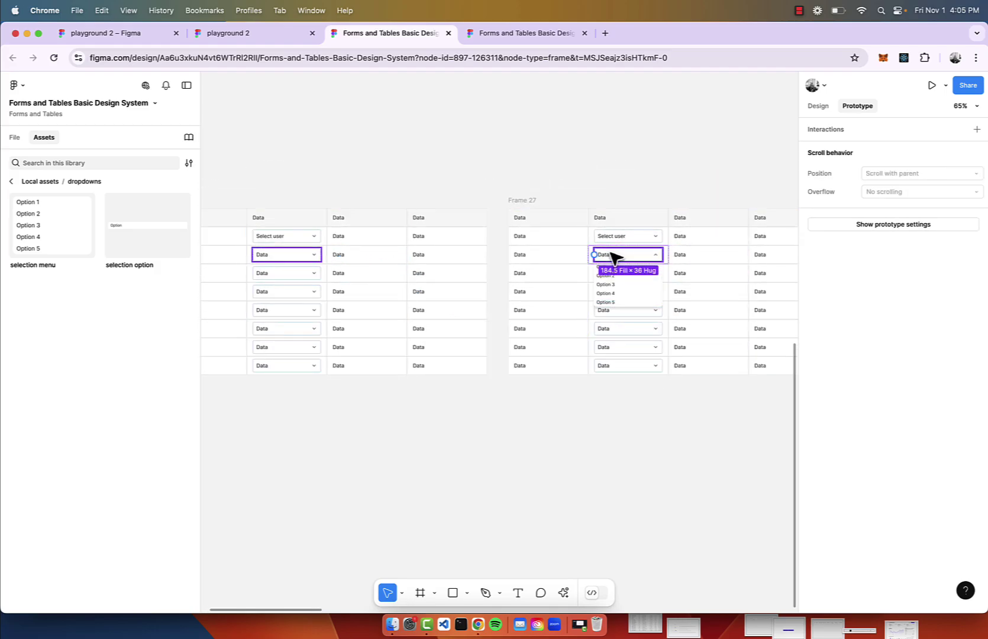
drag(594, 255, 430, 265)
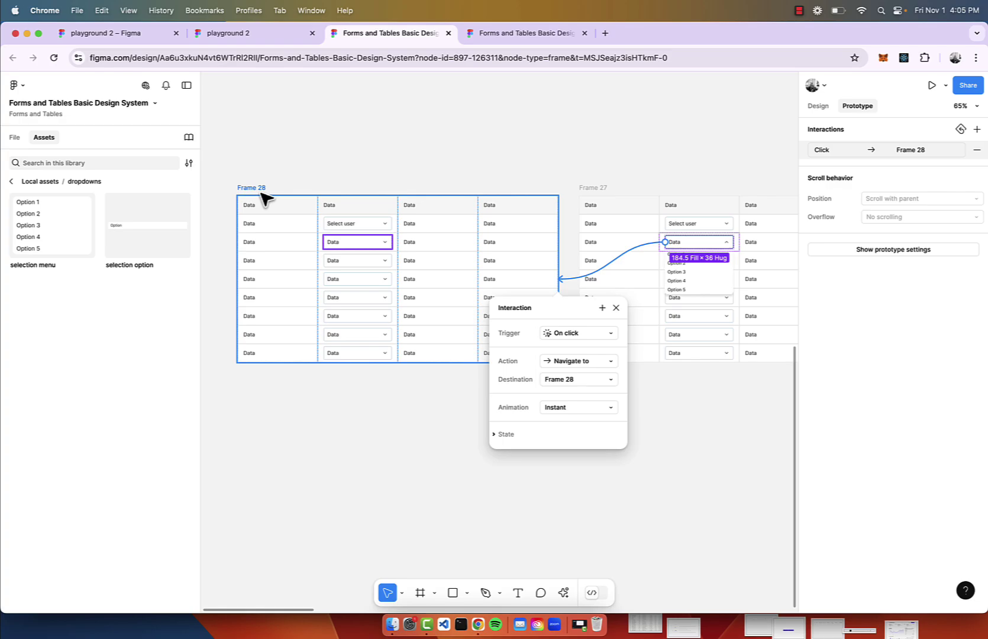
click(259, 190)
click(931, 86)
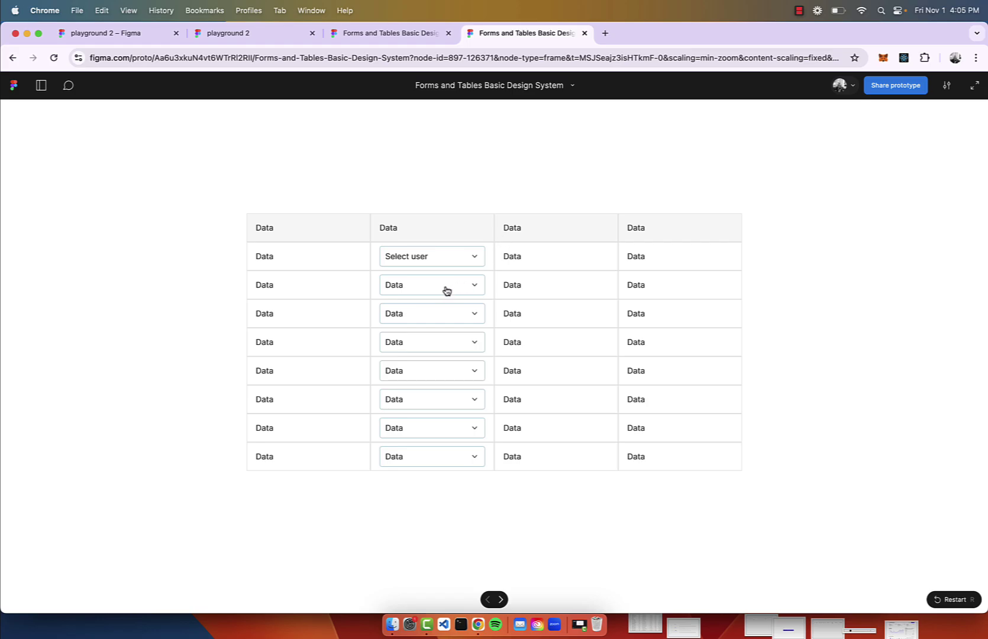
click(446, 290)
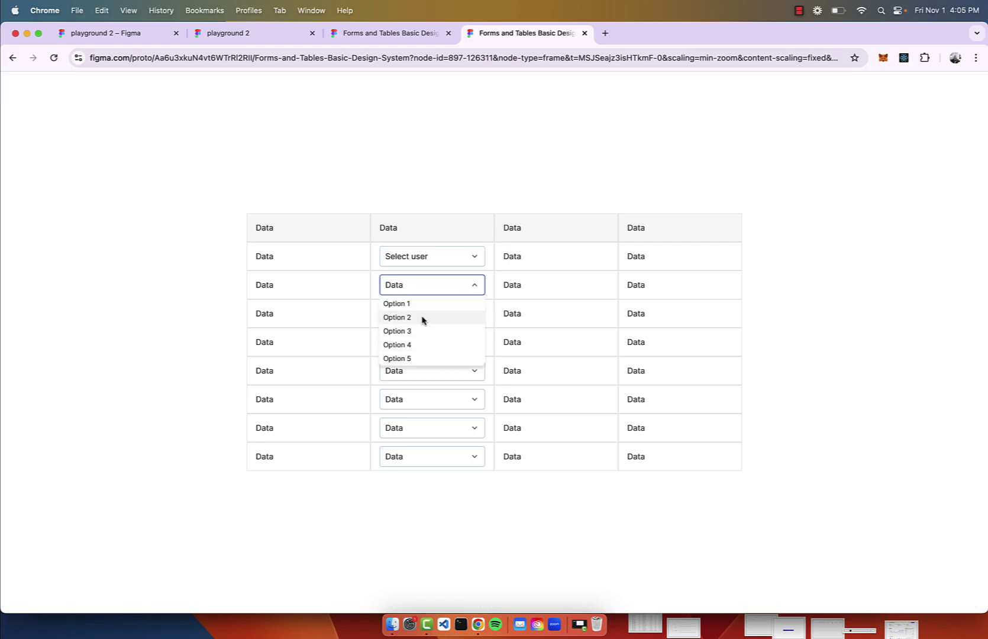
click(430, 285)
click(438, 287)
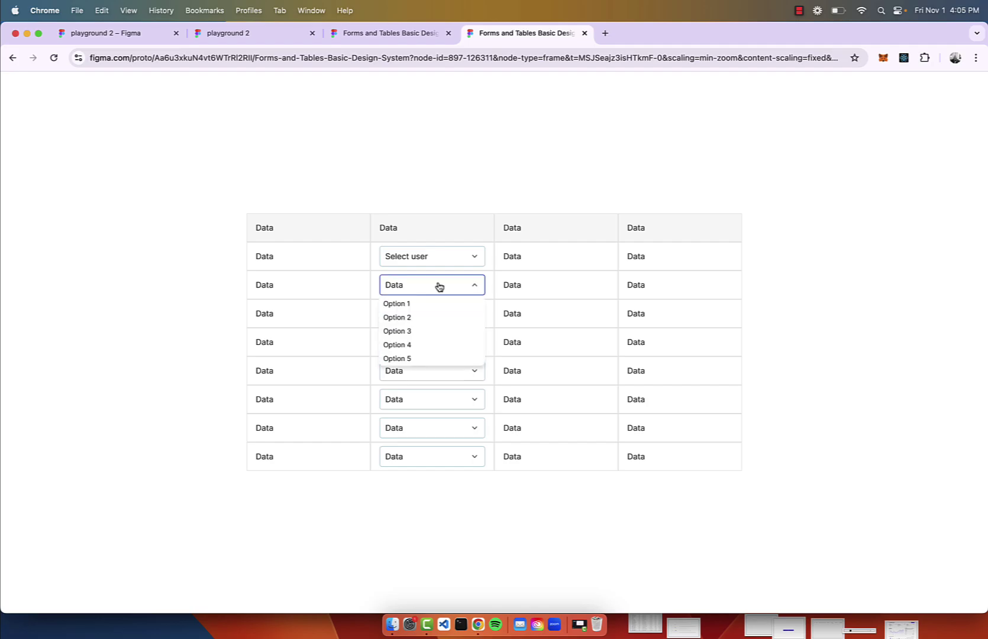
click(439, 287)
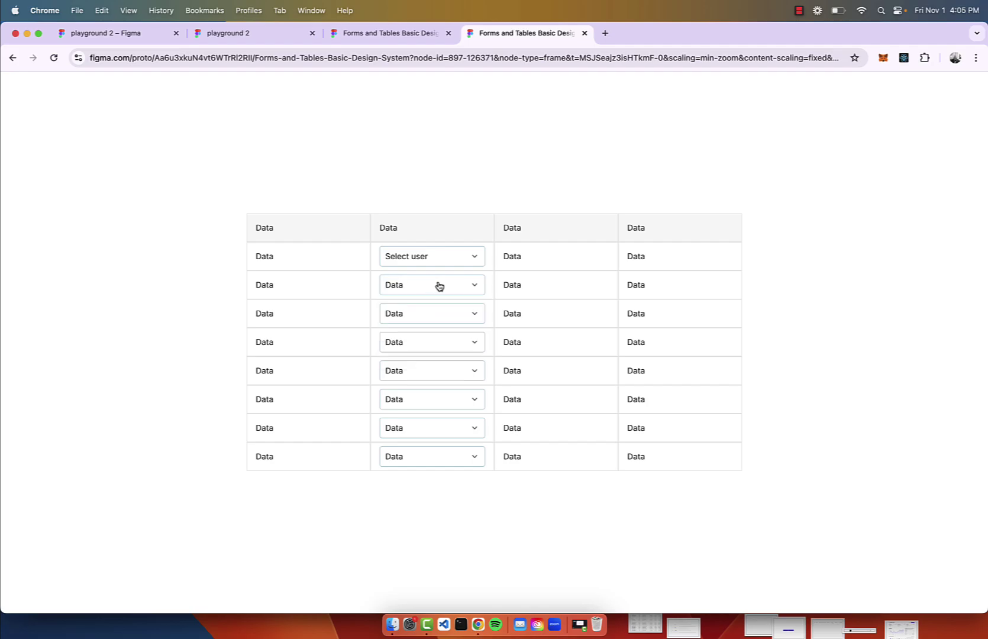
click(439, 287)
click(439, 286)
click(439, 287)
click(439, 287)
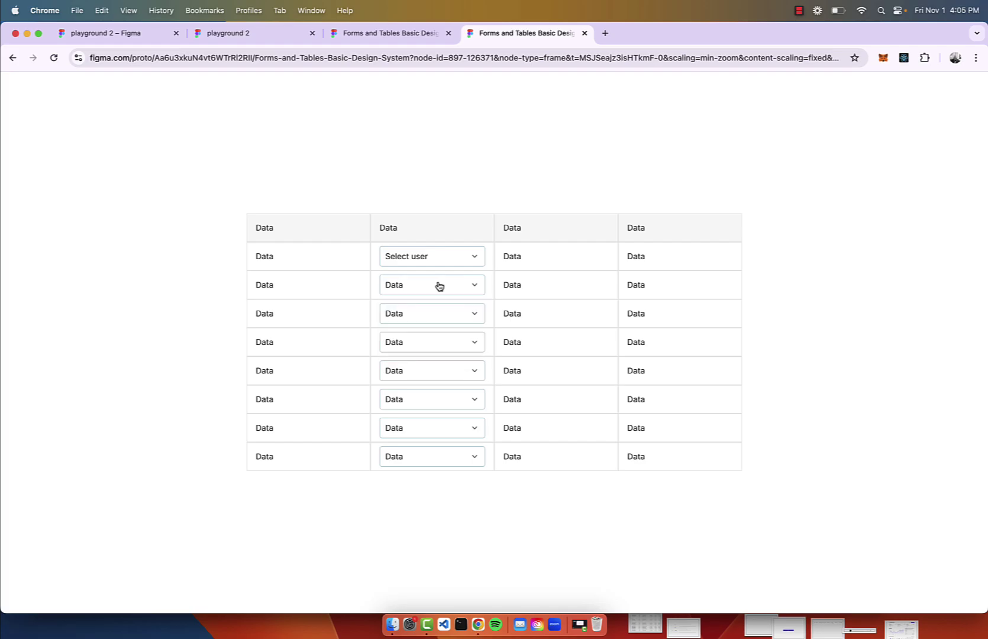